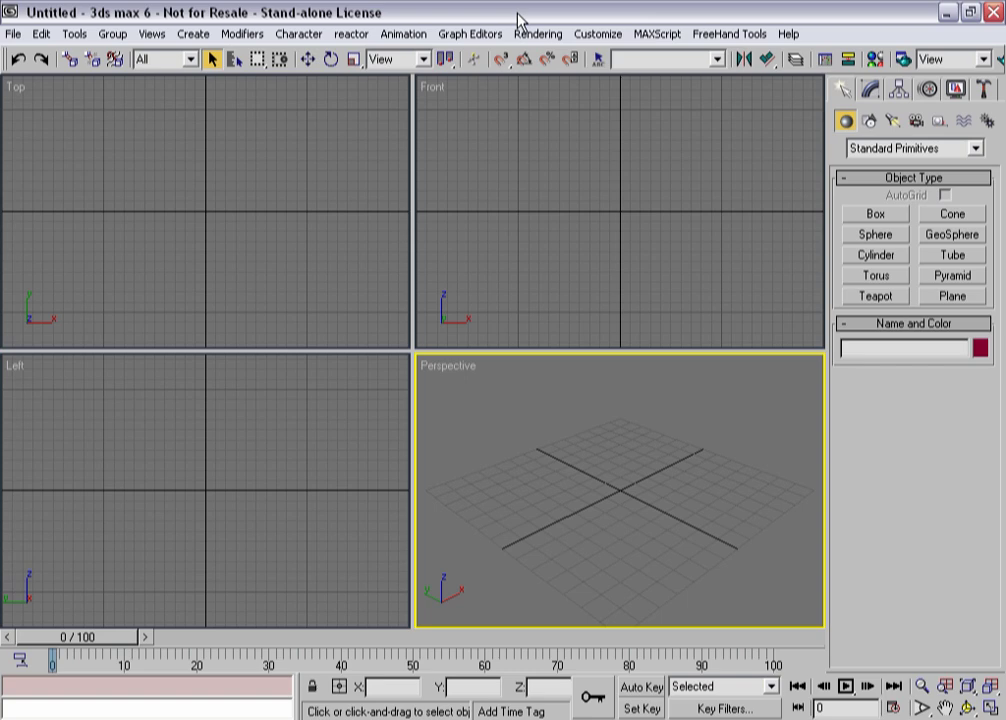
Draw a circle of radius 24.155 at the centre of the Top view
click(869, 120)
click(882, 250)
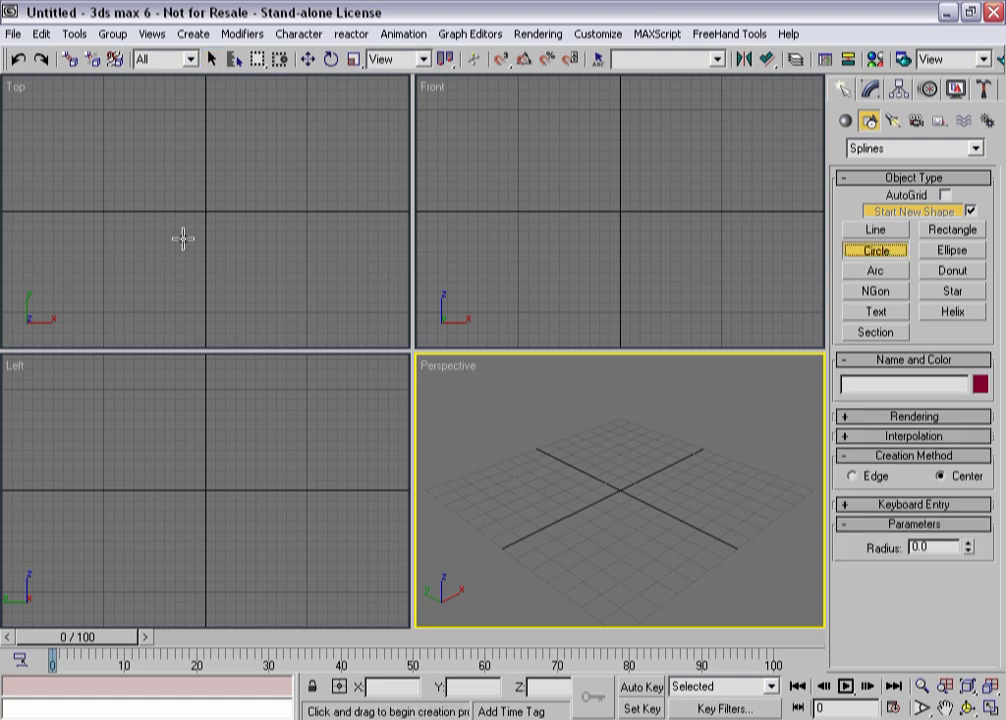
drag(204, 212, 228, 212)
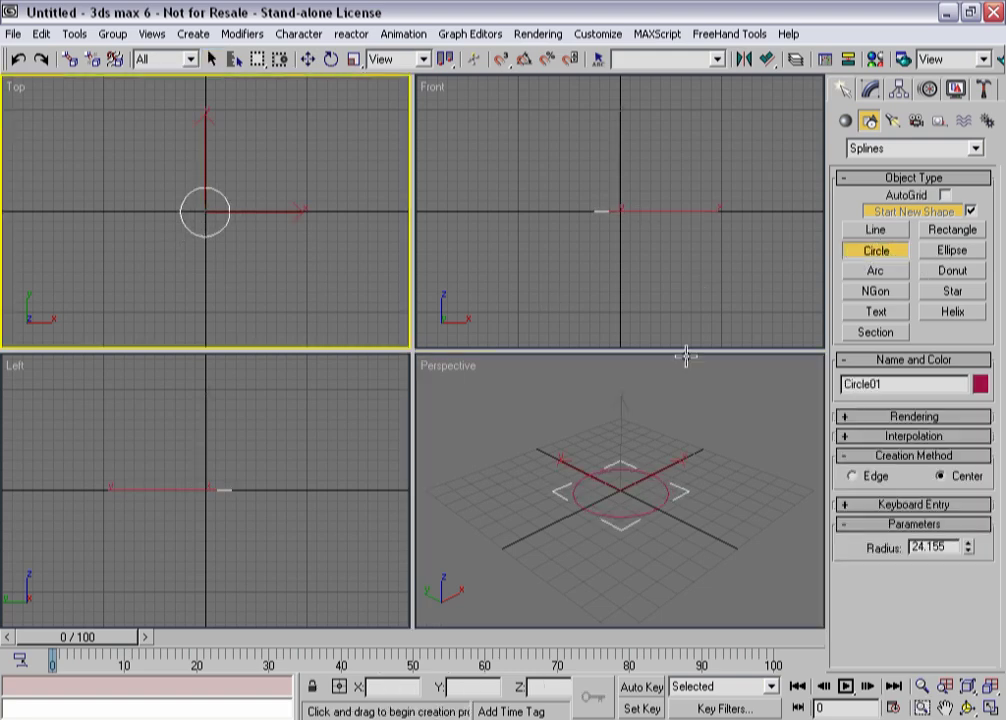
Create a small GeoSphere inside the circle
click(845, 120)
click(952, 234)
scroll(213, 222, up, 4)
scroll(205, 215, up, 3)
scroll(185, 208, up, 2)
scroll(188, 214, down, 1)
drag(198, 212, 230, 222)
right_click(620, 218)
Move the geosphere down below the circle and frame it in all views
right_click(622, 214)
right_click(627, 220)
click(638, 220)
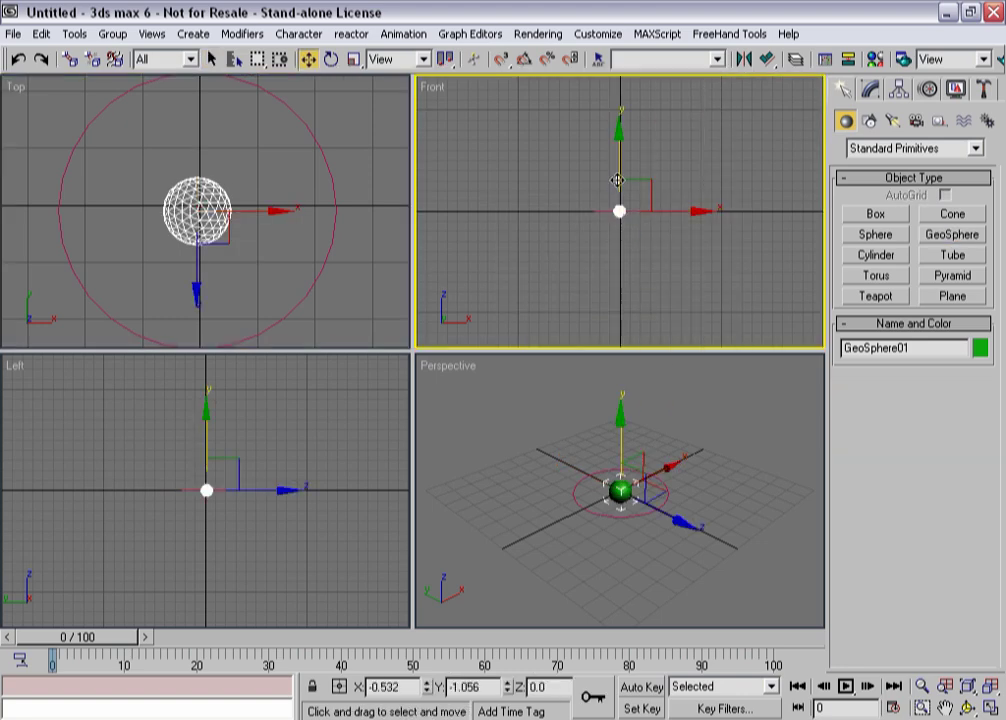
drag(620, 184, 617, 190)
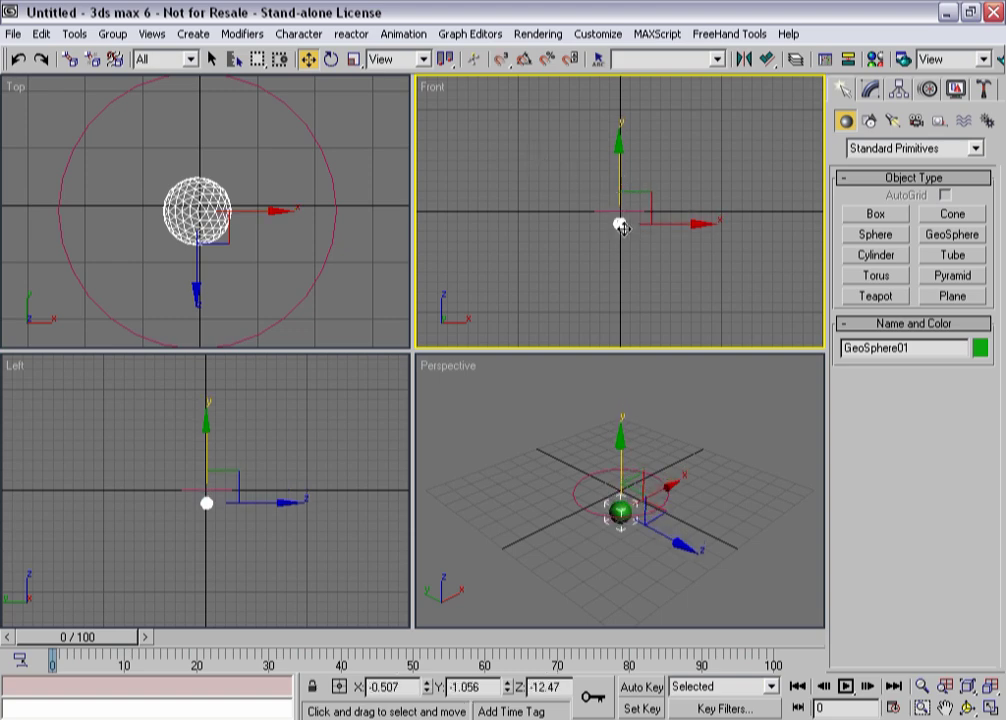
key(ctrl+shift+z)
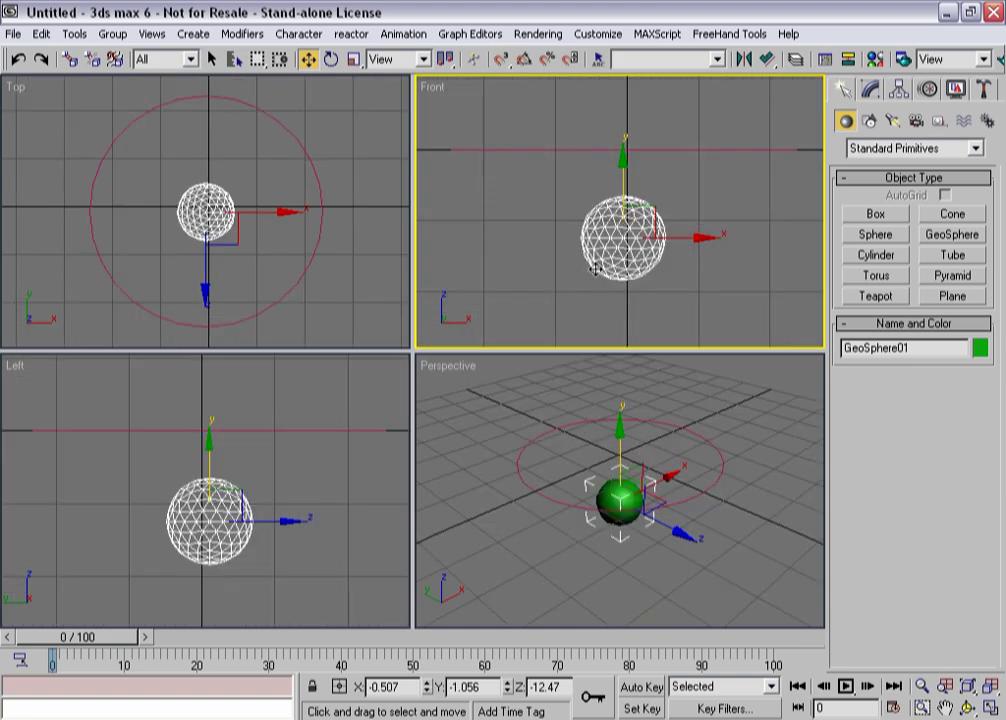
Reduce the geosphere's segments from 4 to 2, then select the circle
click(570, 150)
click(654, 249)
click(870, 89)
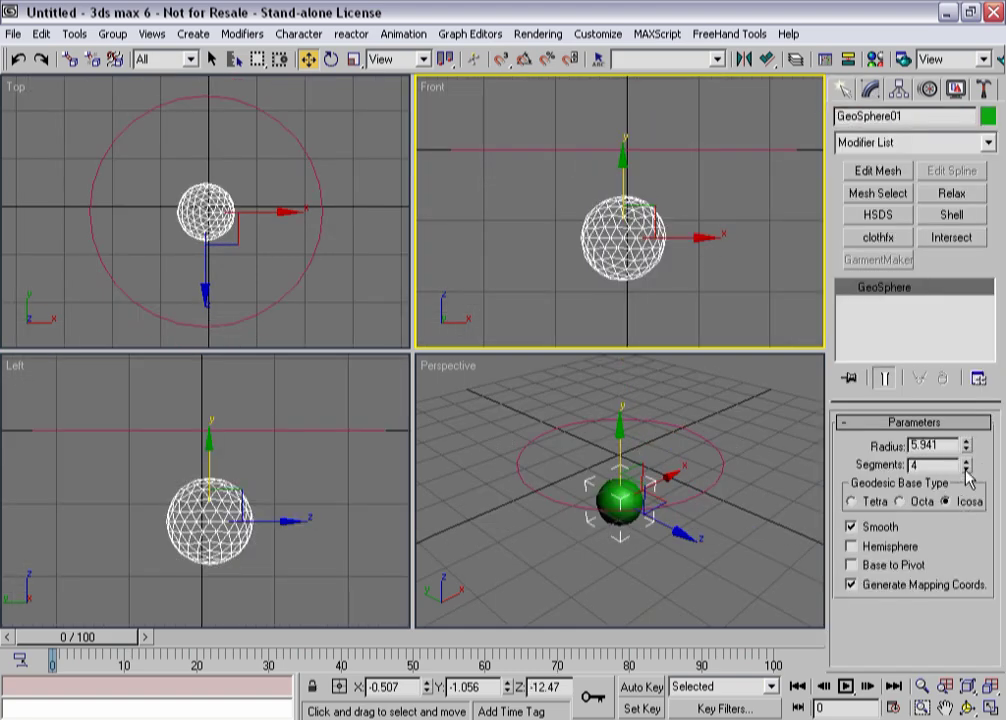
click(966, 470)
click(966, 470)
drag(583, 168, 583, 168)
Apply GarmentMaker and clothfx to the circle, and set Circle01 as a cloth object
click(878, 262)
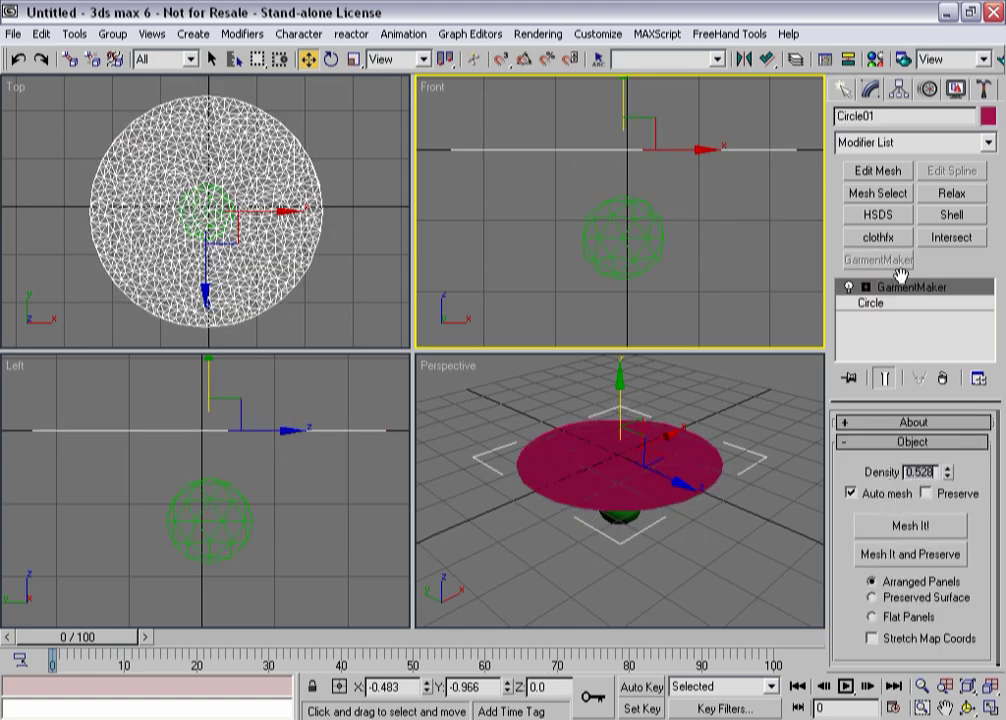
click(878, 237)
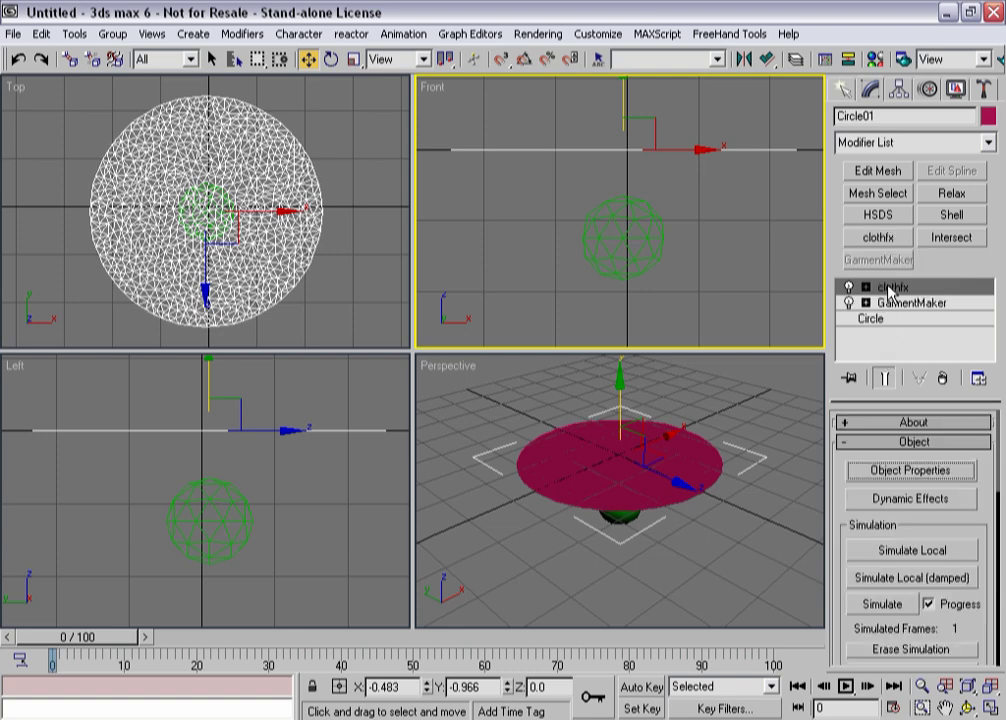
click(910, 470)
click(314, 203)
click(460, 187)
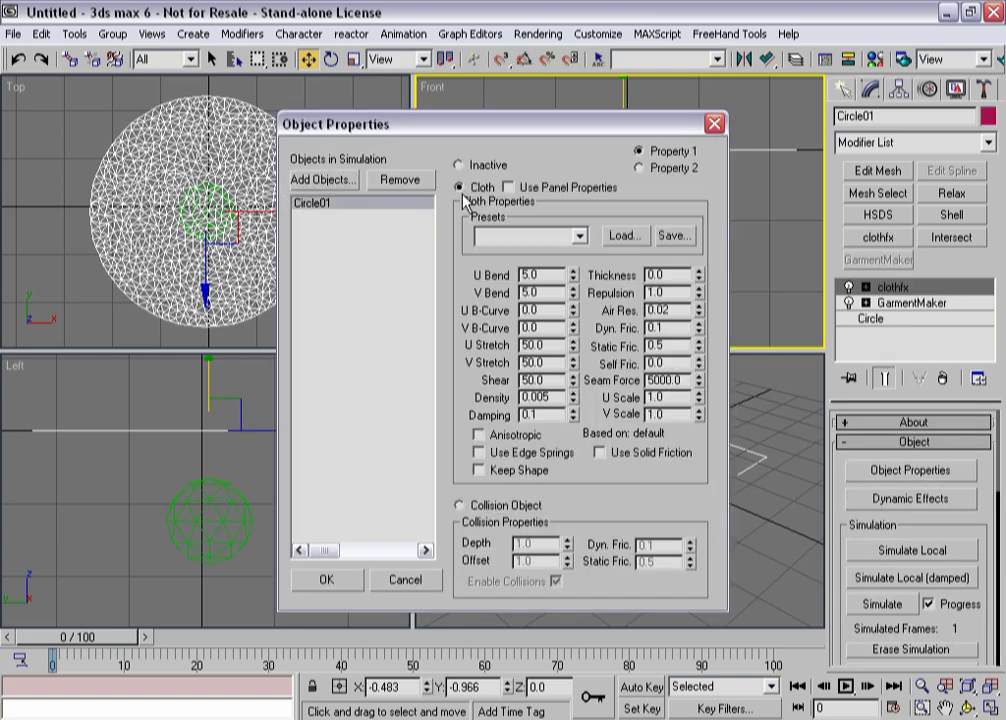
Add GeoSphere01 to the simulation as a collision object
click(333, 182)
click(310, 266)
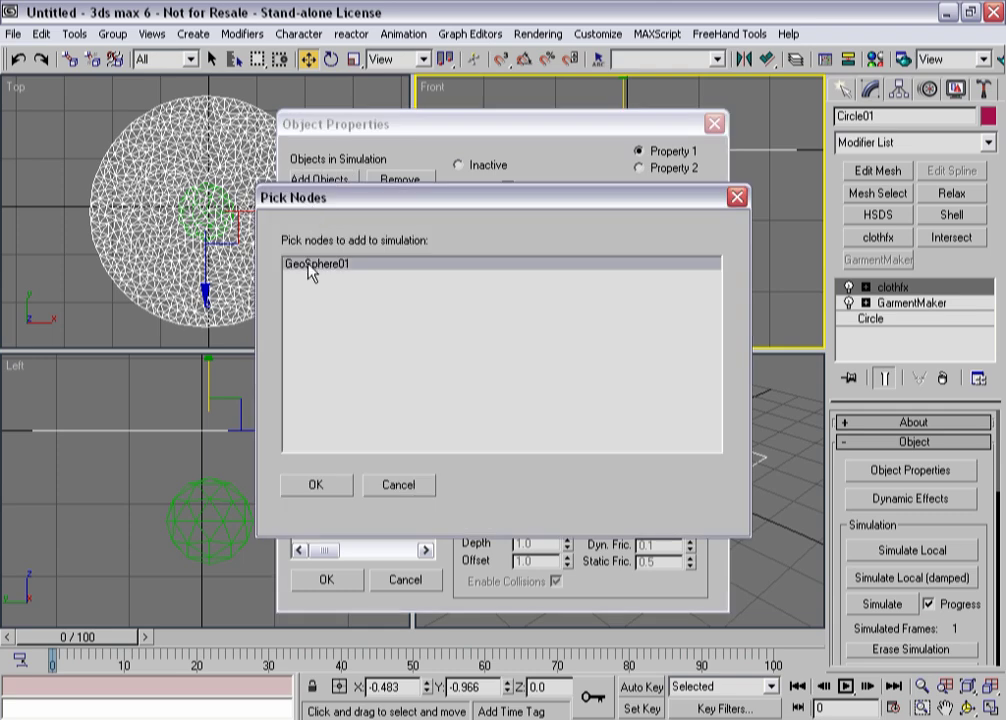
click(316, 486)
click(469, 508)
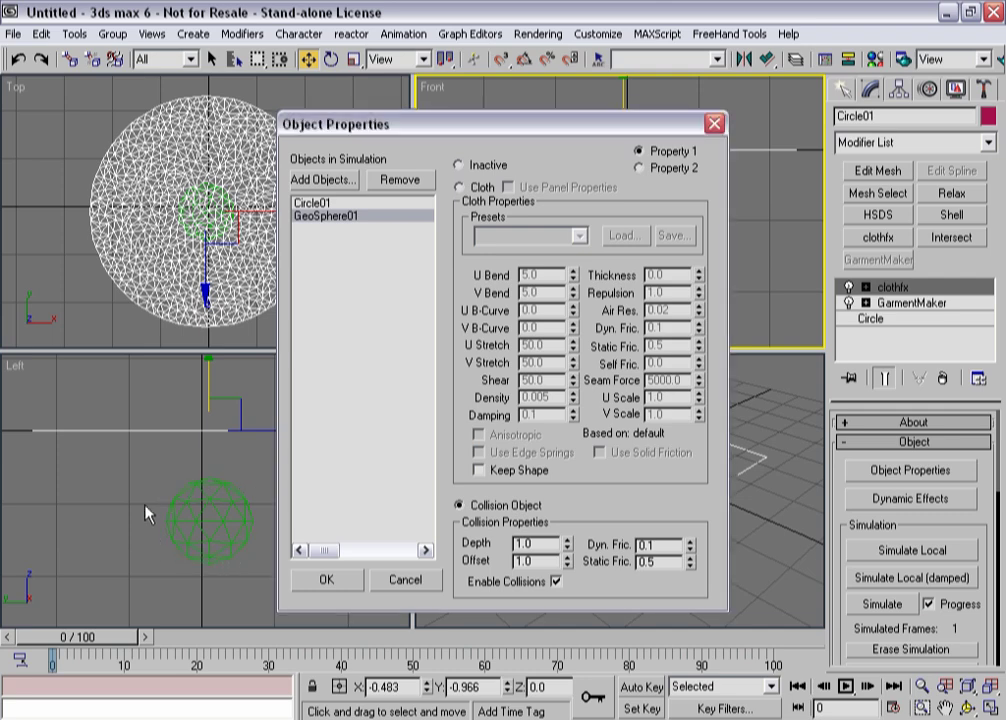
click(328, 581)
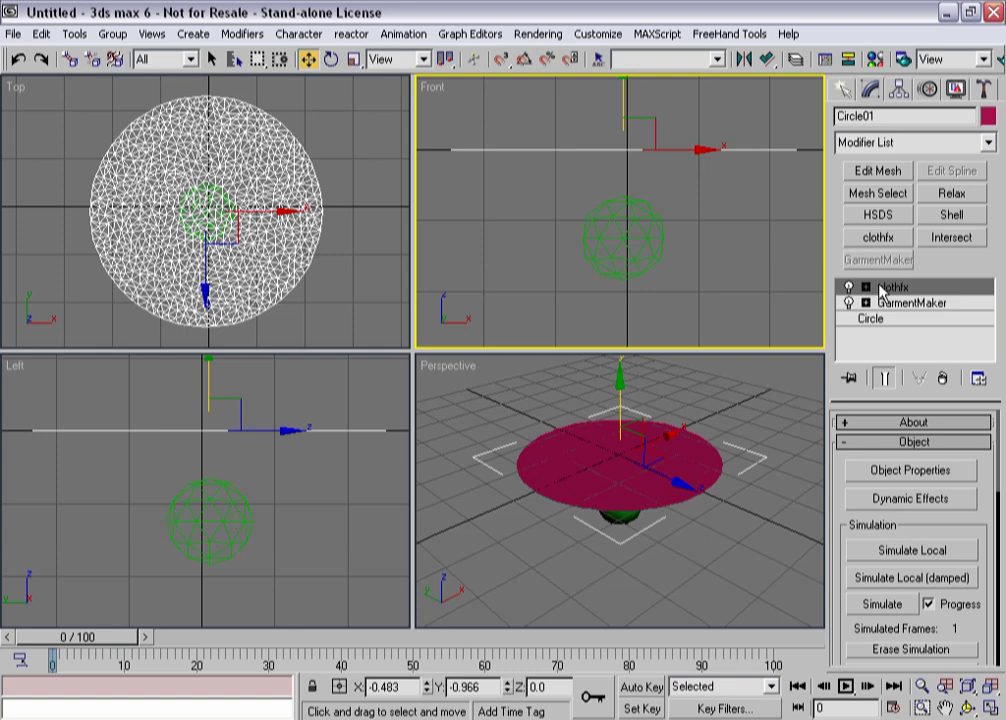
Set Circle01's cloth damping to 0.01 and U and V Stretch to 25.0
click(868, 469)
click(312, 203)
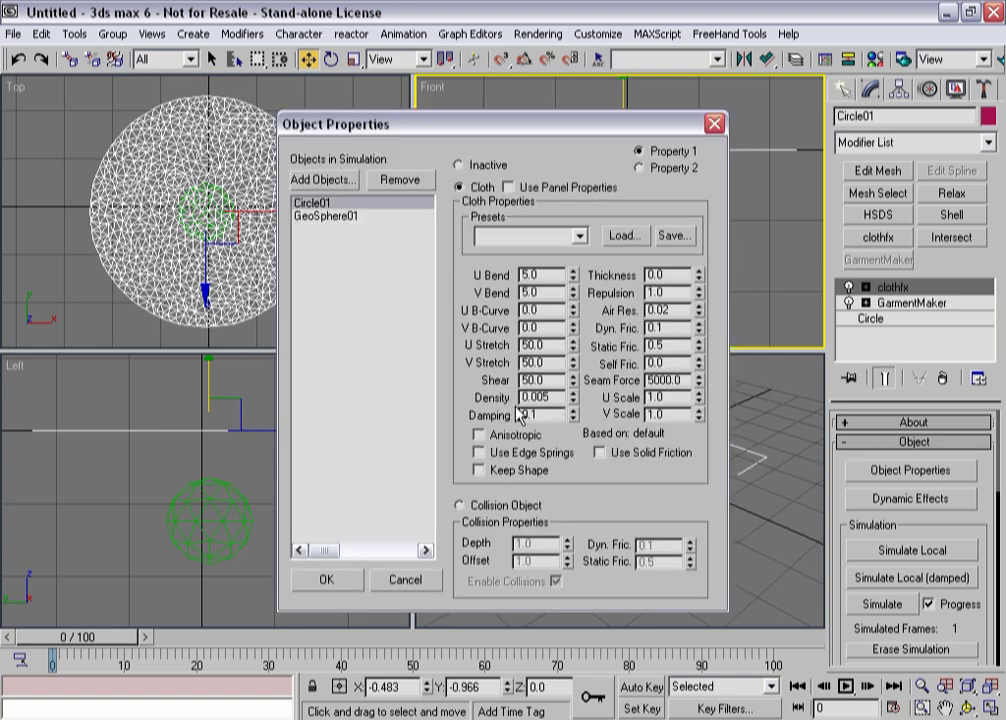
text(0)
drag(549, 346, 510, 353)
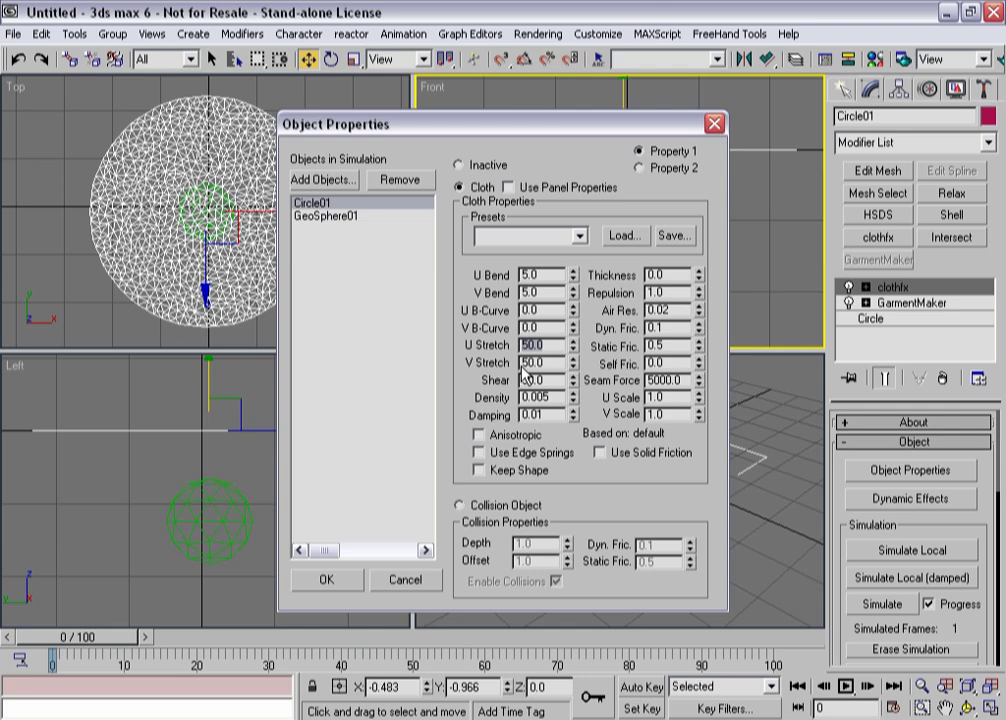
text(25.0)
key(Tab)
text(25.0)
key(Return)
click(326, 581)
drag(845, 535, 815, 157)
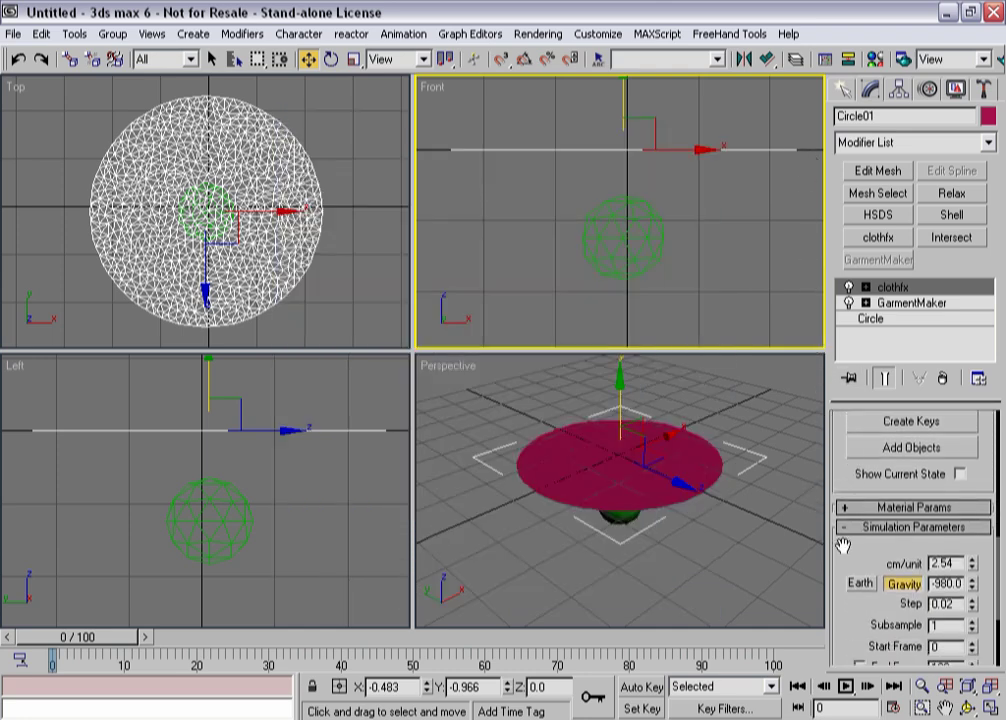
Simulate the cloth for about 25 frames so it drapes over the geosphere
scroll(843, 537, down, 3)
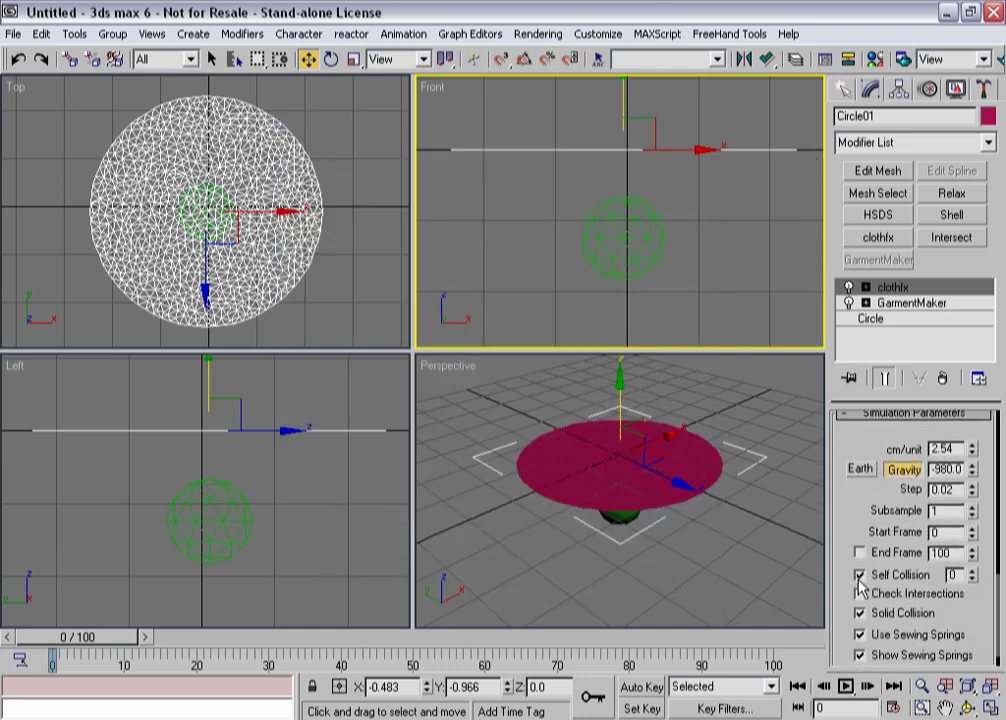
scroll(850, 597, up, 5)
scroll(844, 433, up, 3)
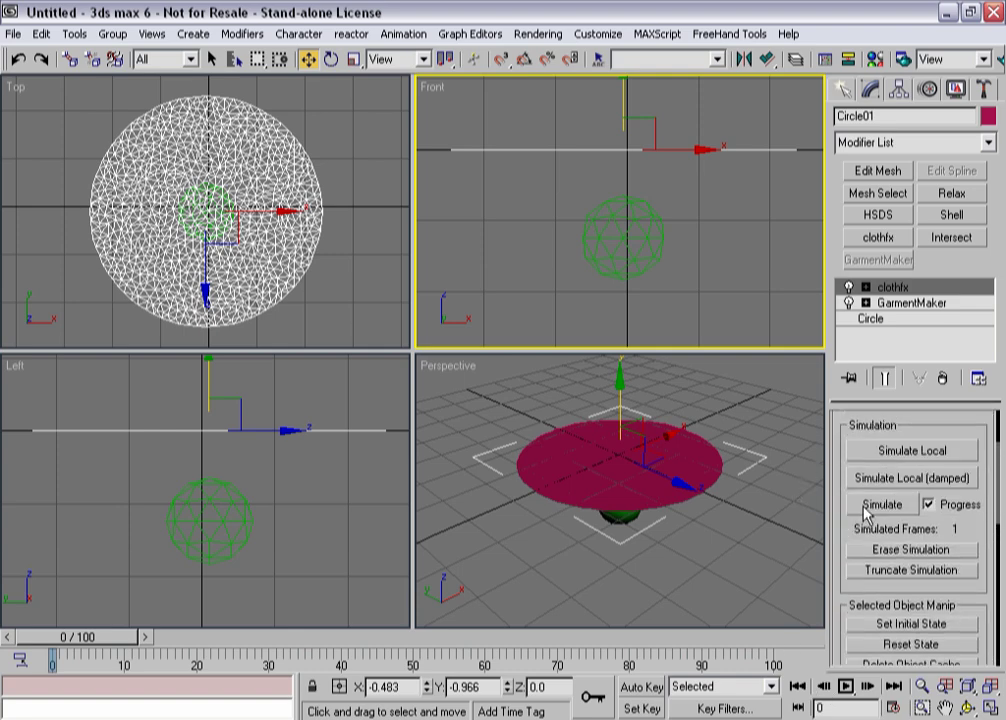
click(866, 506)
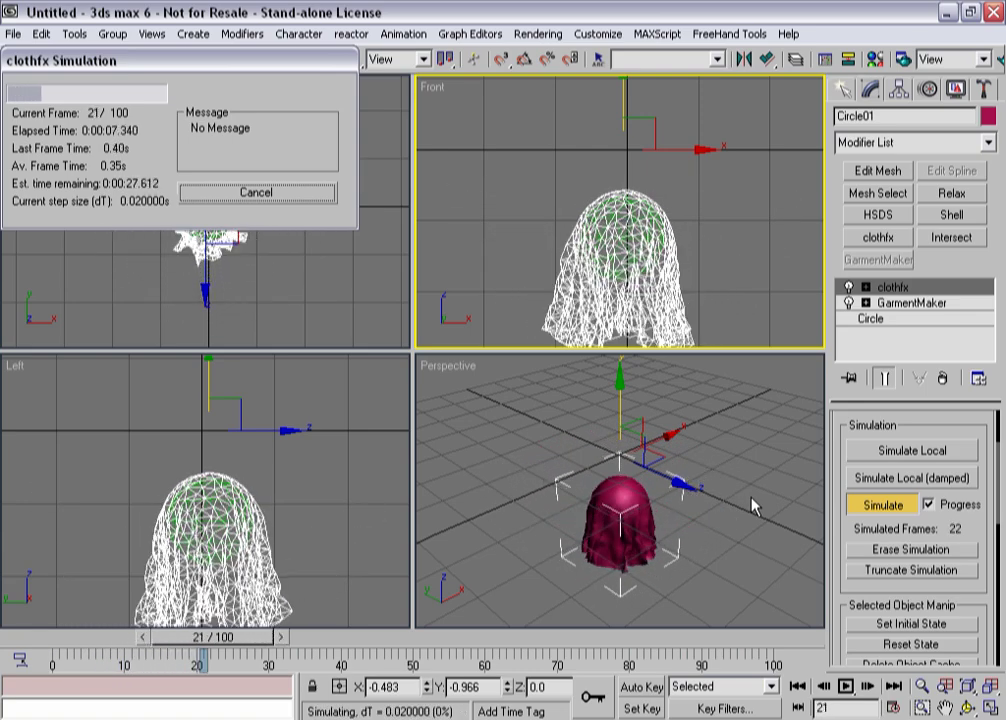
key(Escape)
alt+middle_drag(754, 498, 586, 164)
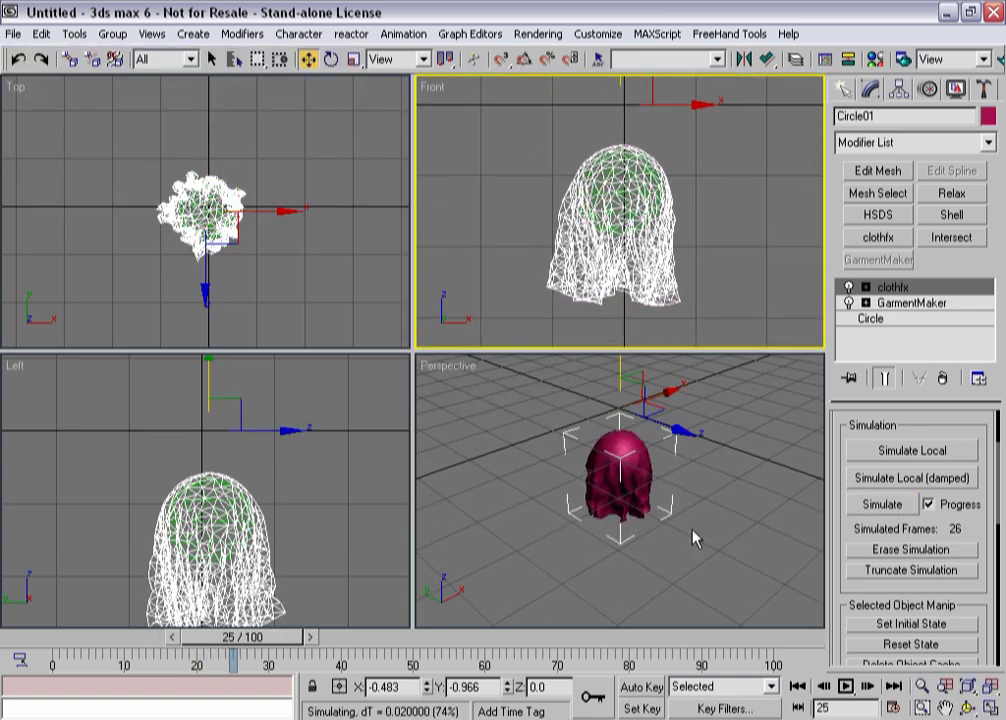
drag(860, 533, 845, 457)
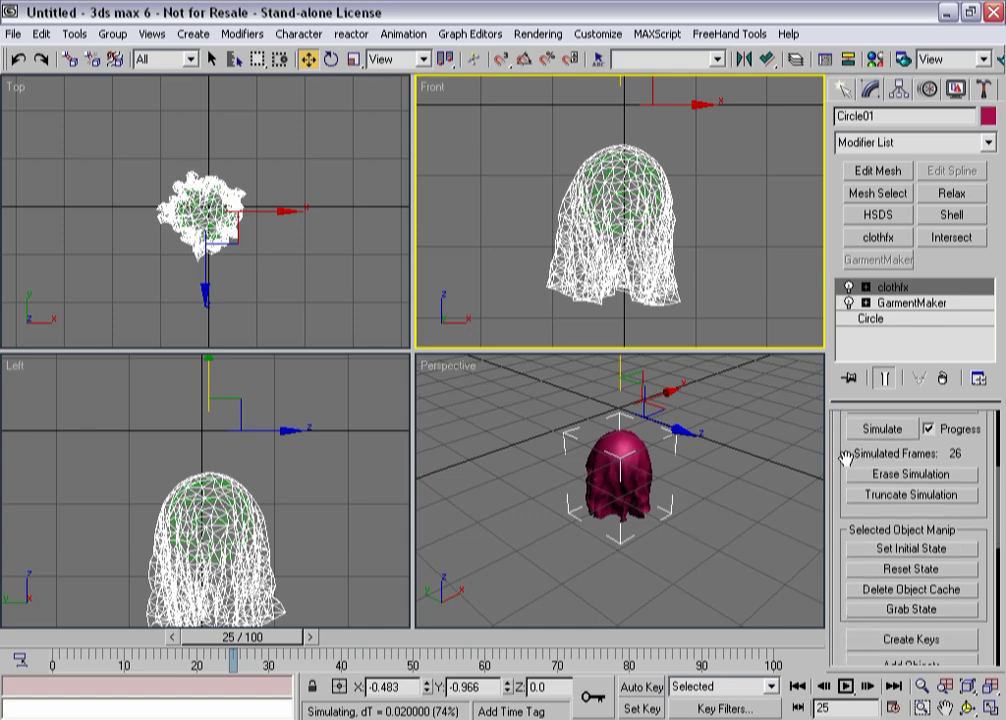
Make the draped shape the initial state at frame 0 and erase the simulation
click(886, 549)
drag(233, 637, 45, 636)
key(w)
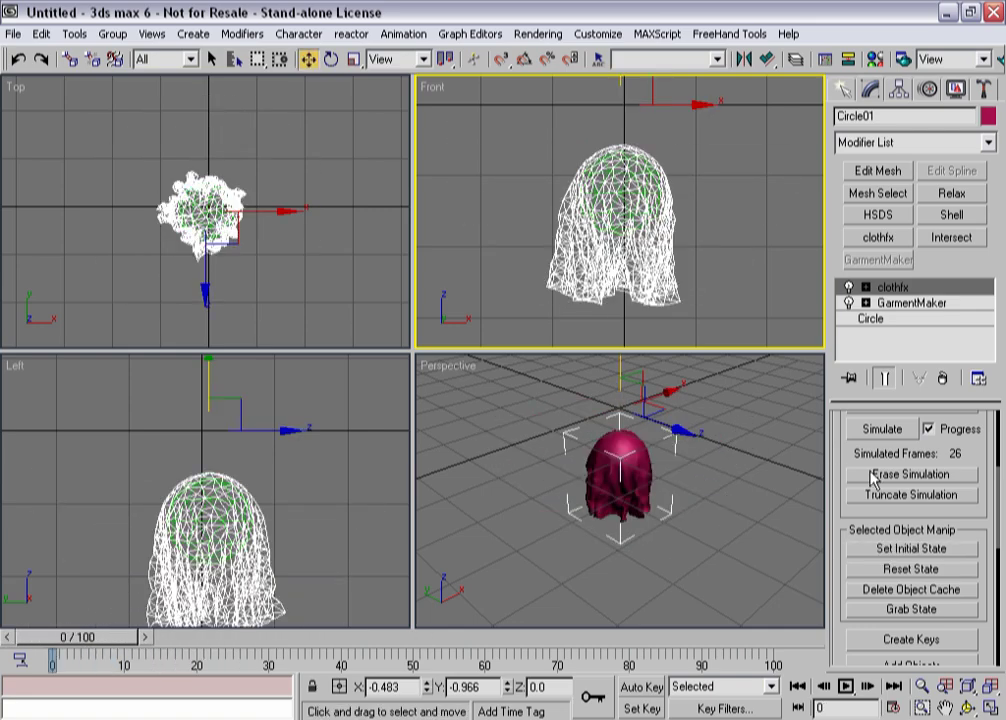
click(878, 476)
mouse_move(12, 637)
mouse_down()
mouse_move(38, 643)
mouse_move(14, 640)
mouse_up()
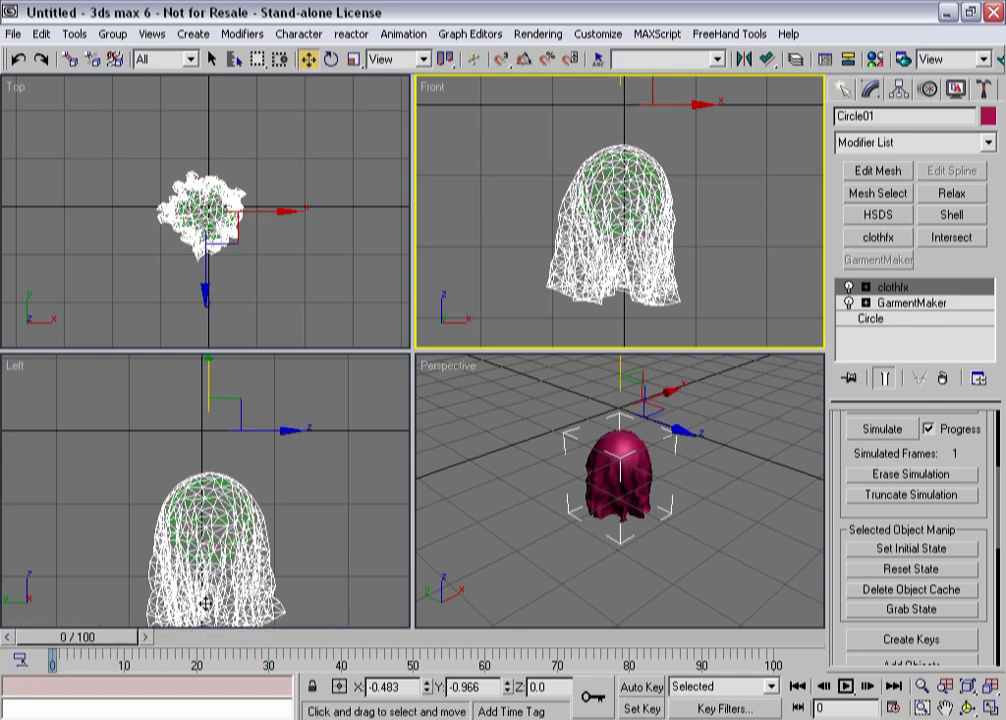
Toggle the clothfx modifier off and back on twice
click(849, 288)
click(849, 288)
click(849, 288)
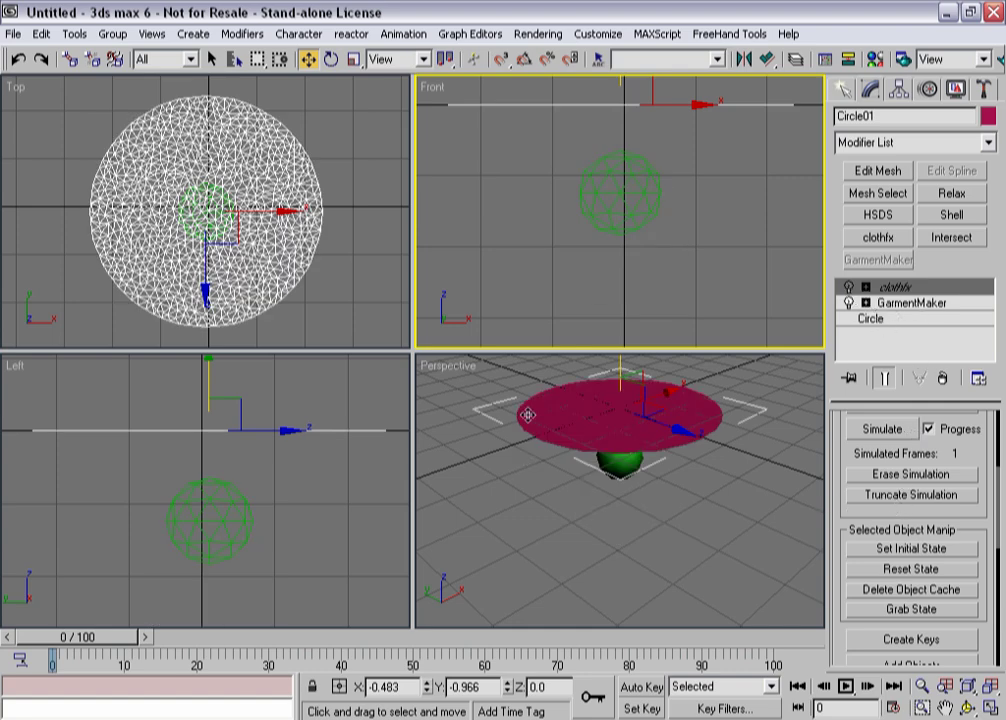
click(849, 288)
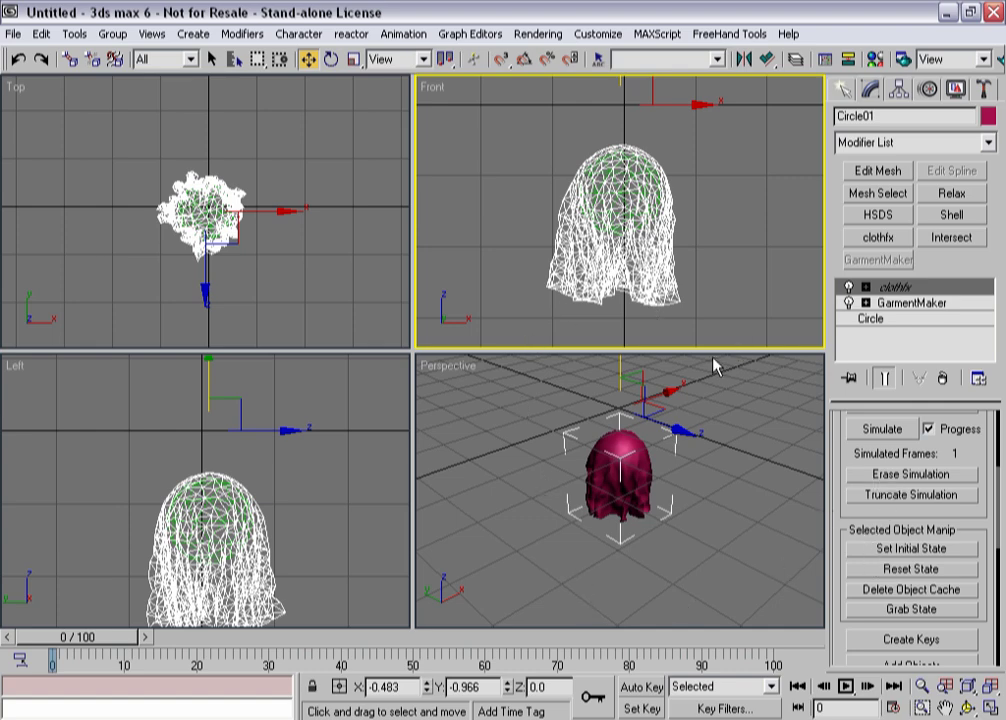
Select GeoSphere01 by name, then clear it and select the draped cloth
key(h)
click(371, 229)
click(631, 553)
click(649, 283)
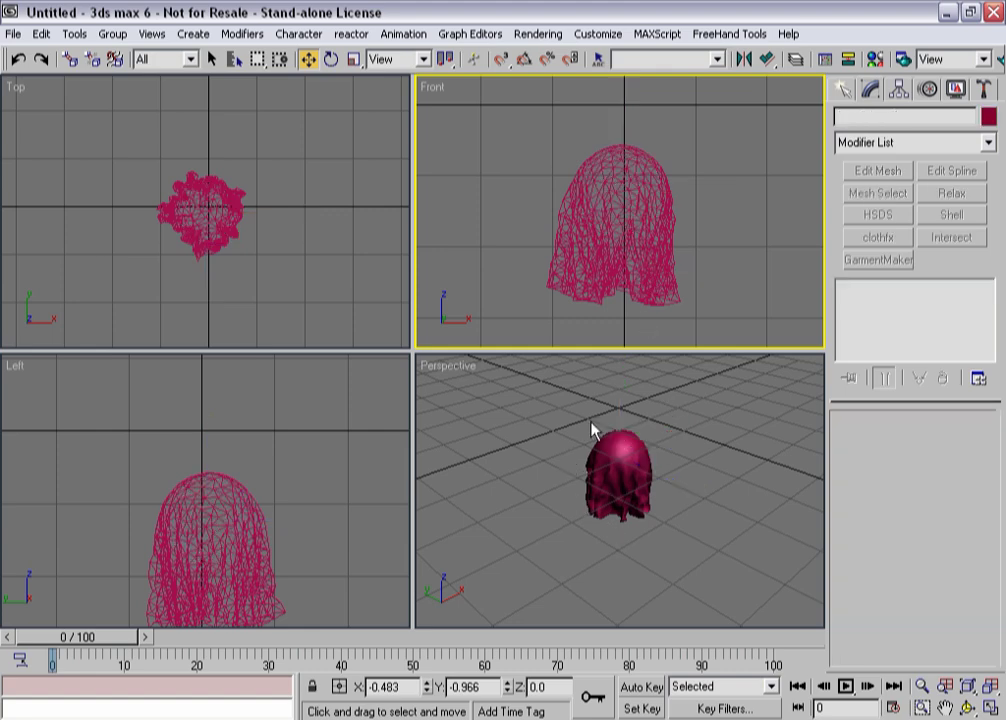
click(612, 226)
Centre the cloth's pivot on the object using Affect Pivot Only
right_click(610, 216)
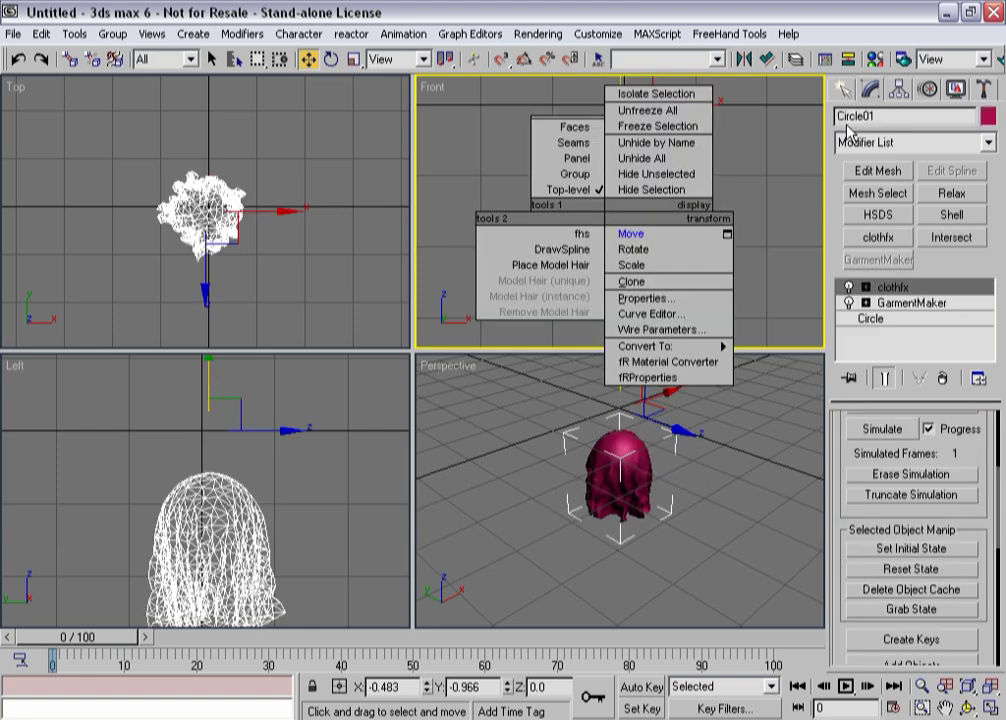
click(899, 89)
click(900, 212)
click(905, 313)
click(900, 212)
click(870, 89)
Rotate the cloth about 180° so its open end faces upward
key(e)
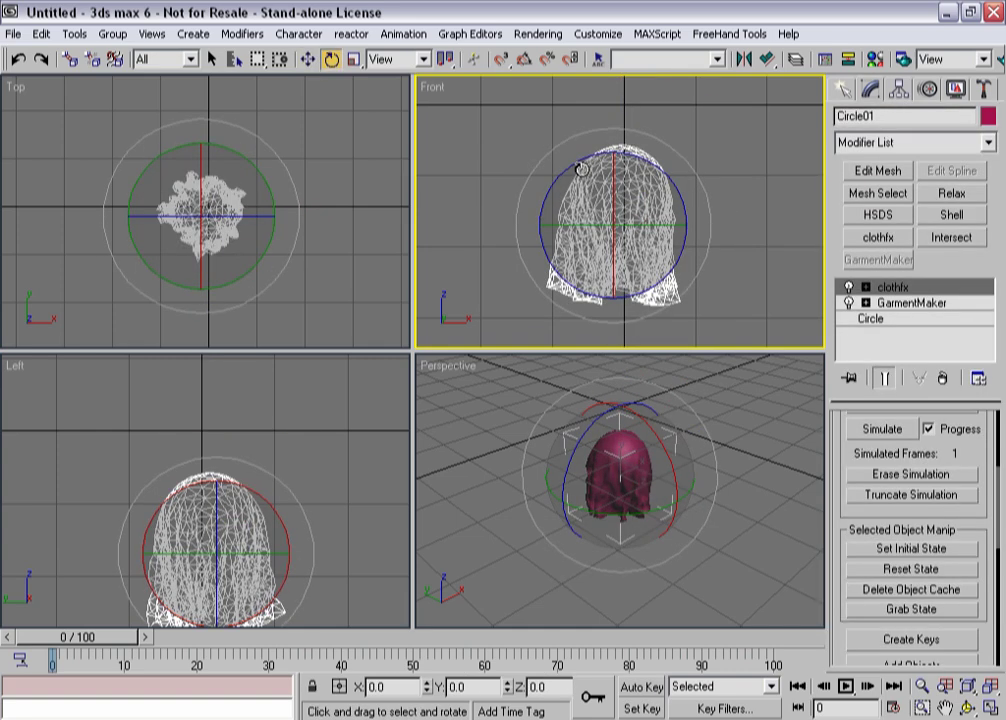
drag(579, 168, 549, 8)
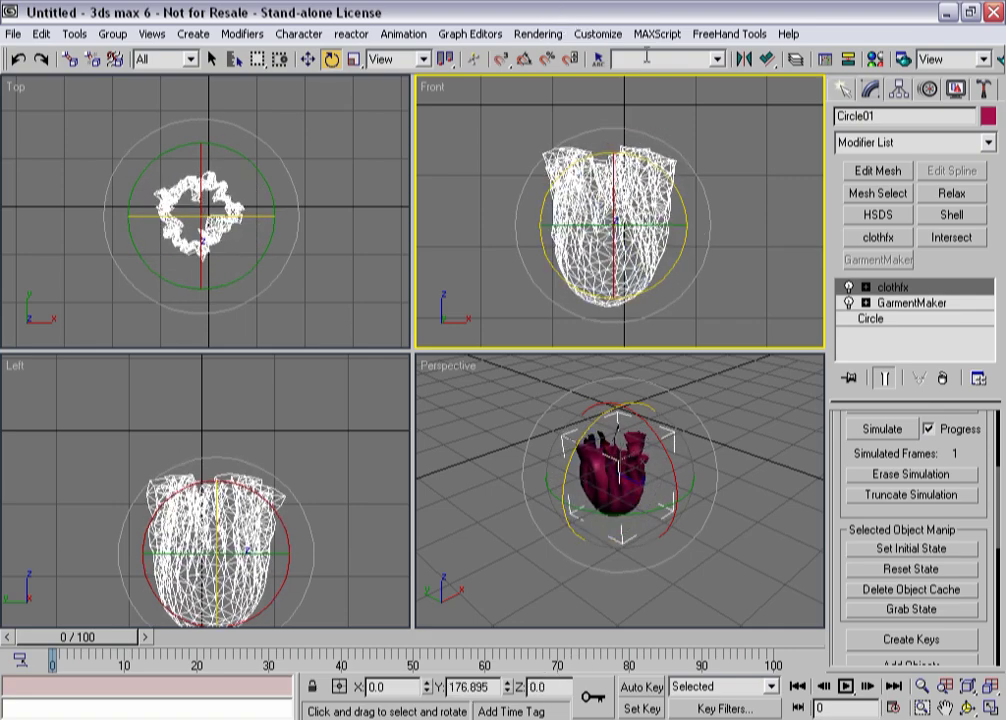
click(721, 269)
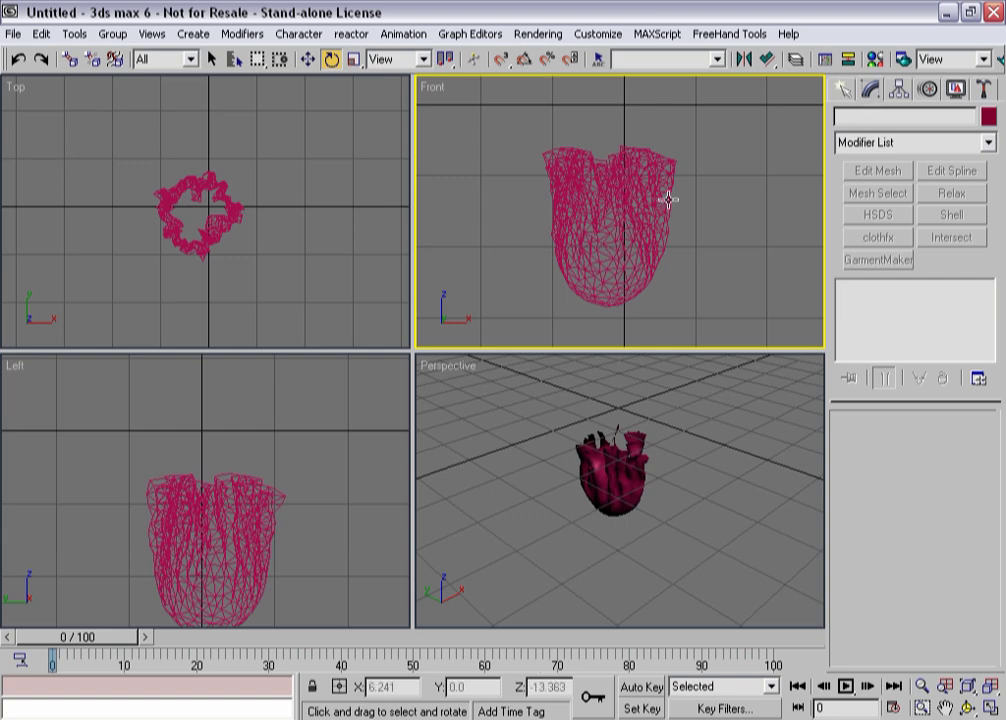
In clothfx Group mode, lasso a horizontal band of vertices near the bag's top
click(669, 198)
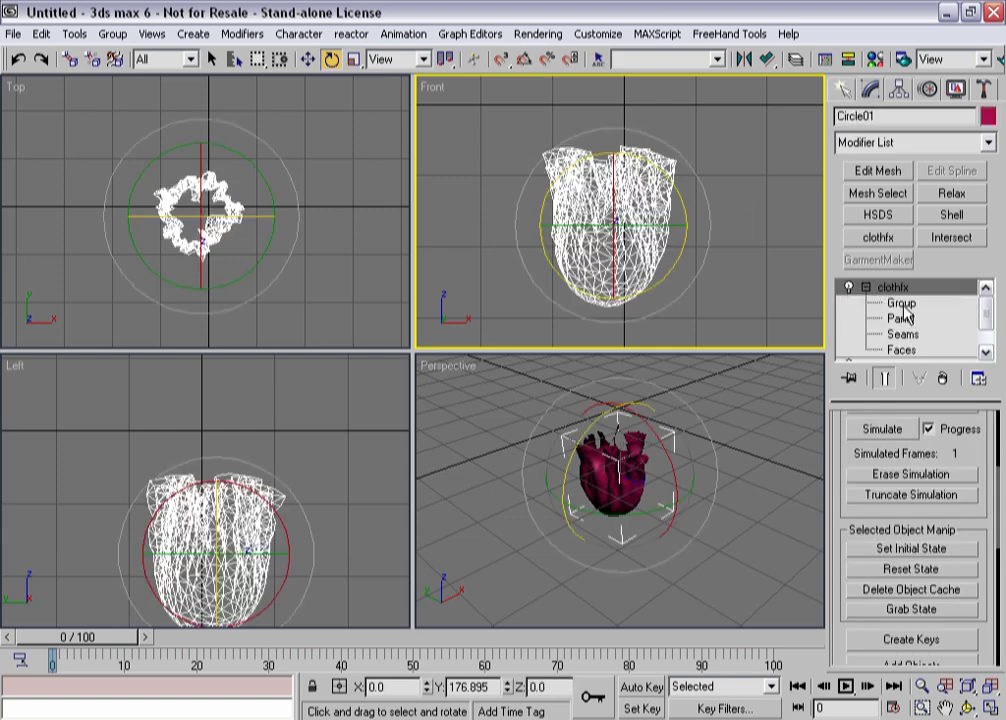
click(890, 303)
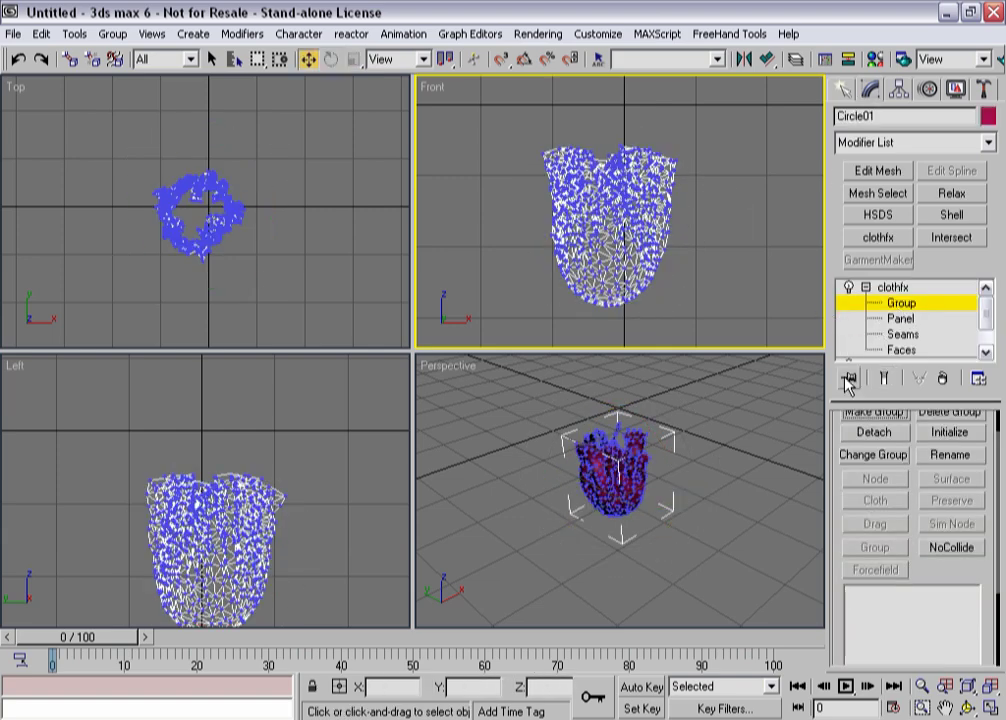
scroll(844, 442, up, 2)
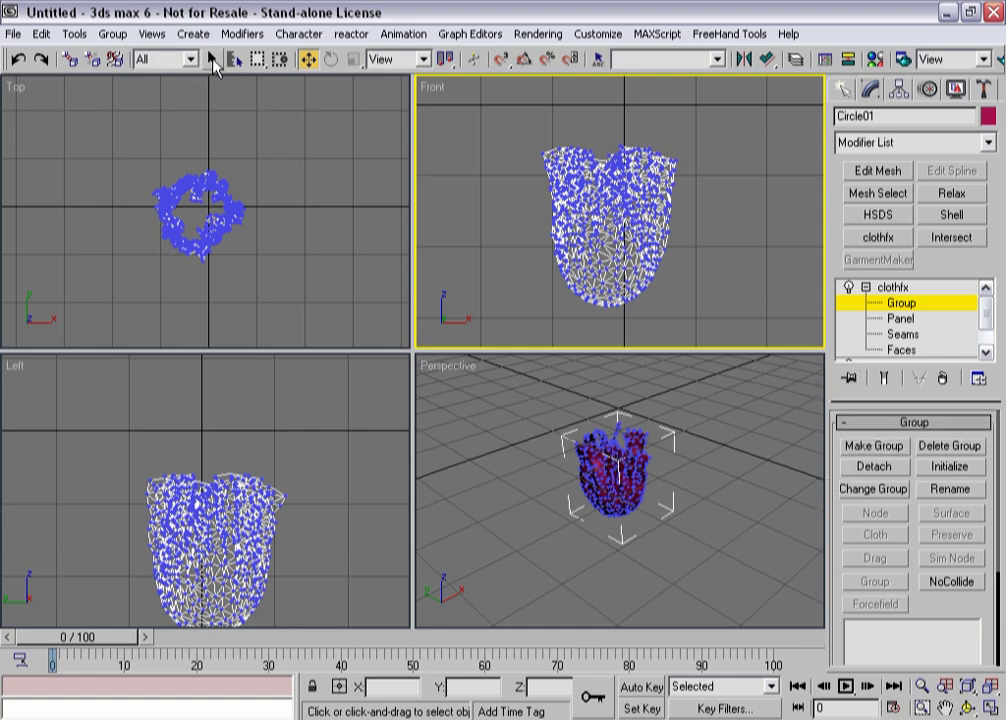
click(211, 59)
drag(257, 59, 255, 143)
mouse_move(536, 218)
mouse_down()
mouse_move(610, 140)
mouse_move(669, 194)
mouse_move(667, 206)
mouse_move(618, 208)
mouse_move(437, 165)
mouse_up()
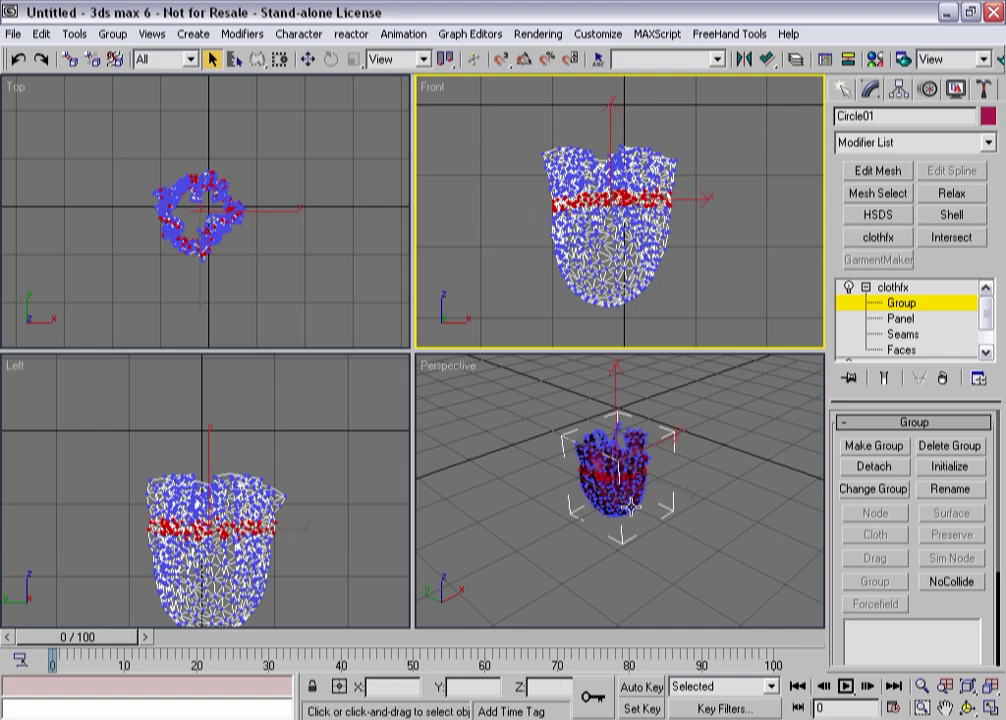
alt+middle_drag(590, 490, 622, 468)
scroll(622, 468, up, 5)
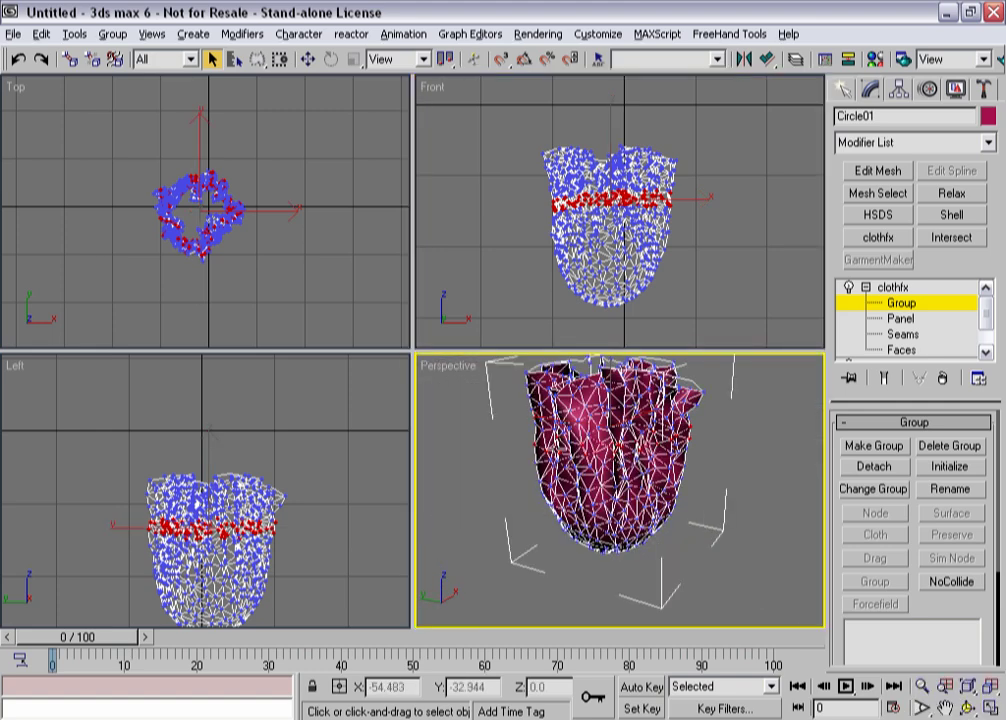
mouse_move(680, 461)
alt+middle_down()
mouse_move(734, 461)
mouse_move(621, 456)
mouse_move(618, 478)
alt+middle_up()
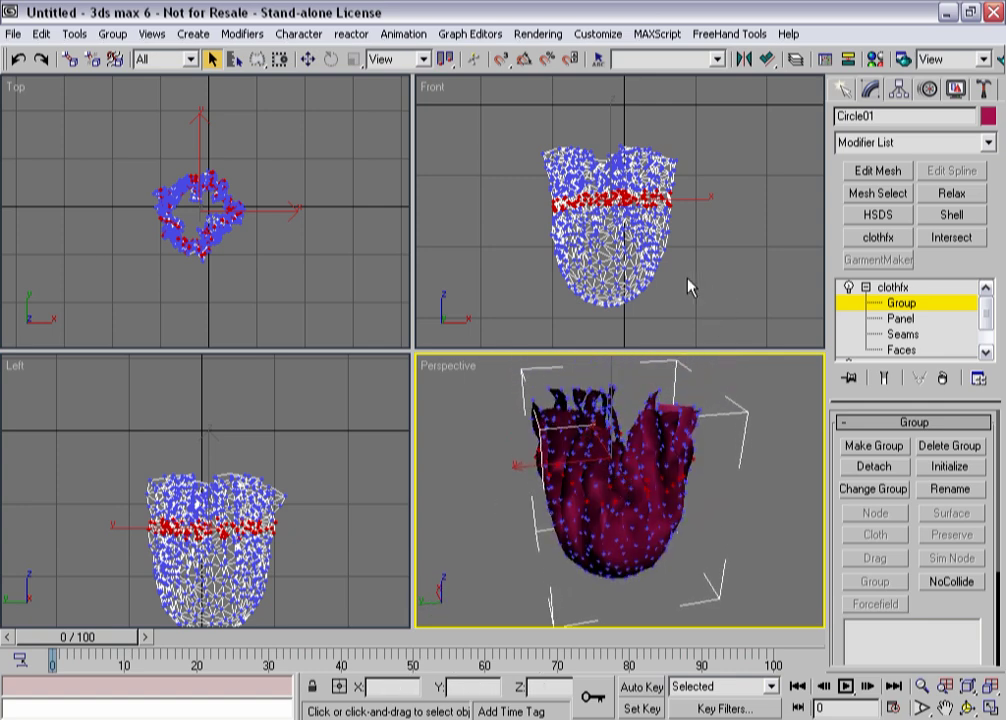
Make a cloth group named Drawline from the selected vertices
click(866, 446)
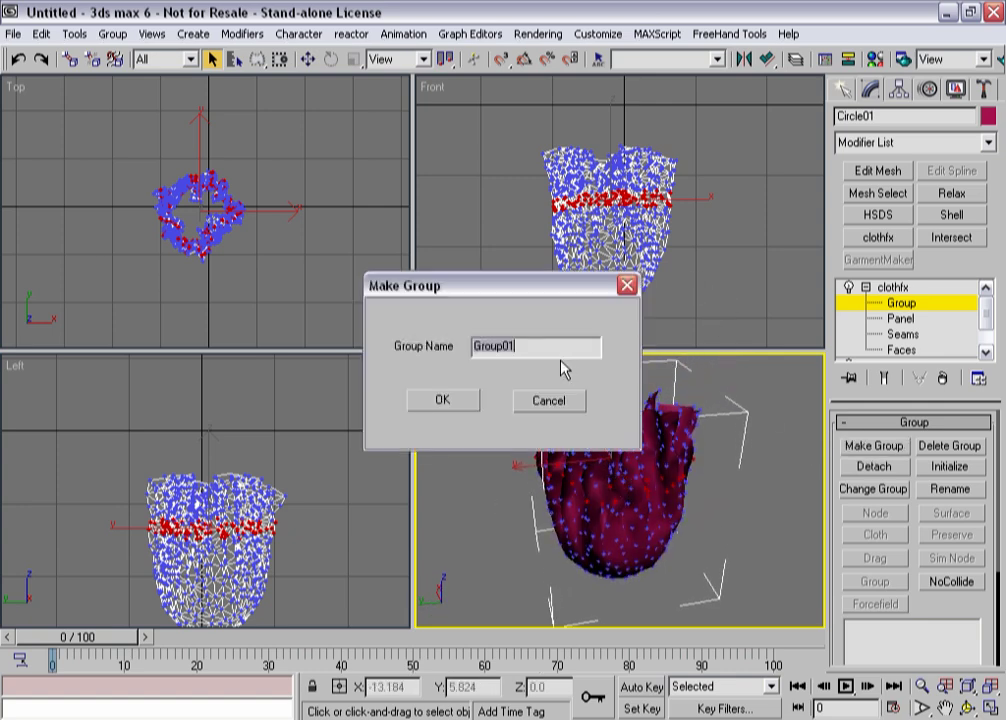
text(Drawline)
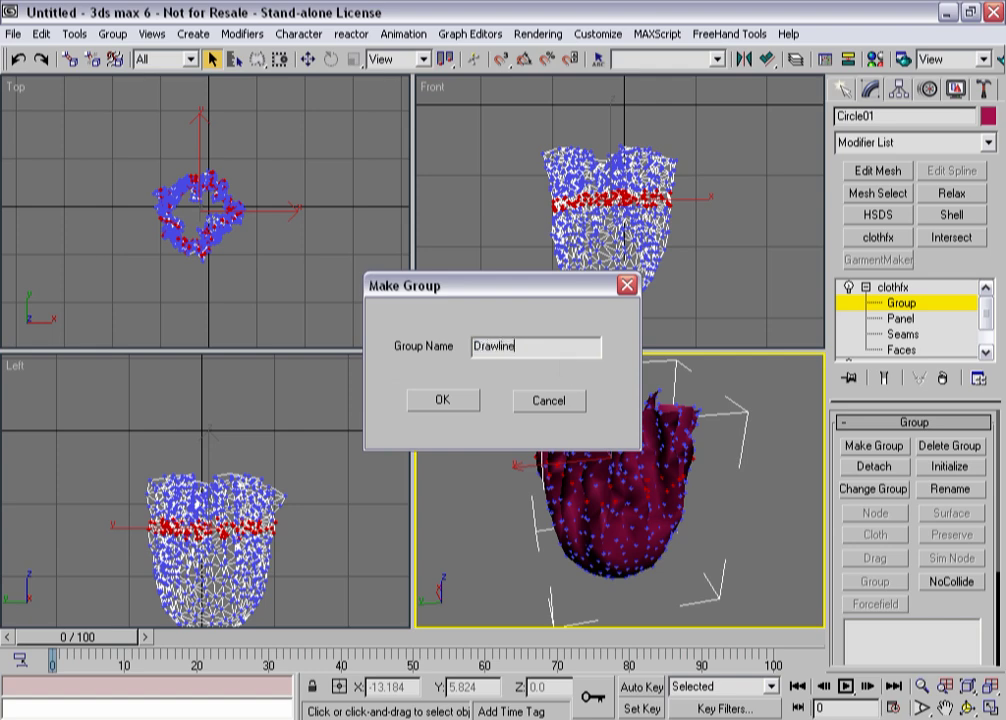
click(447, 402)
Set the Drawline group's V Scale to 0.1
drag(833, 557, 815, 528)
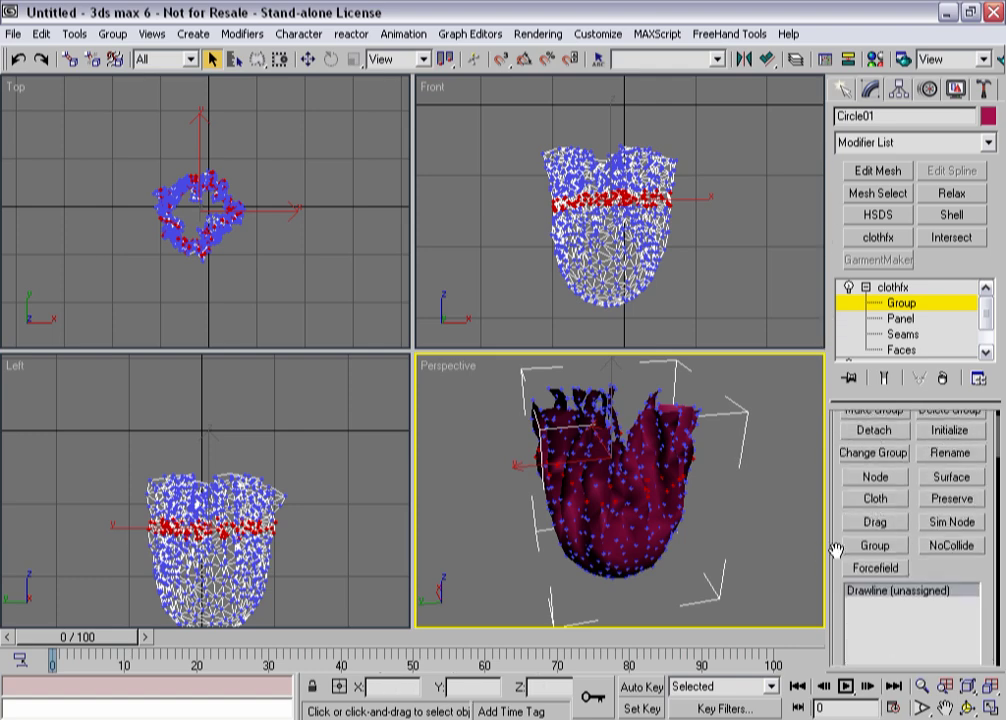
drag(838, 556, 838, 160)
drag(828, 544, 836, 392)
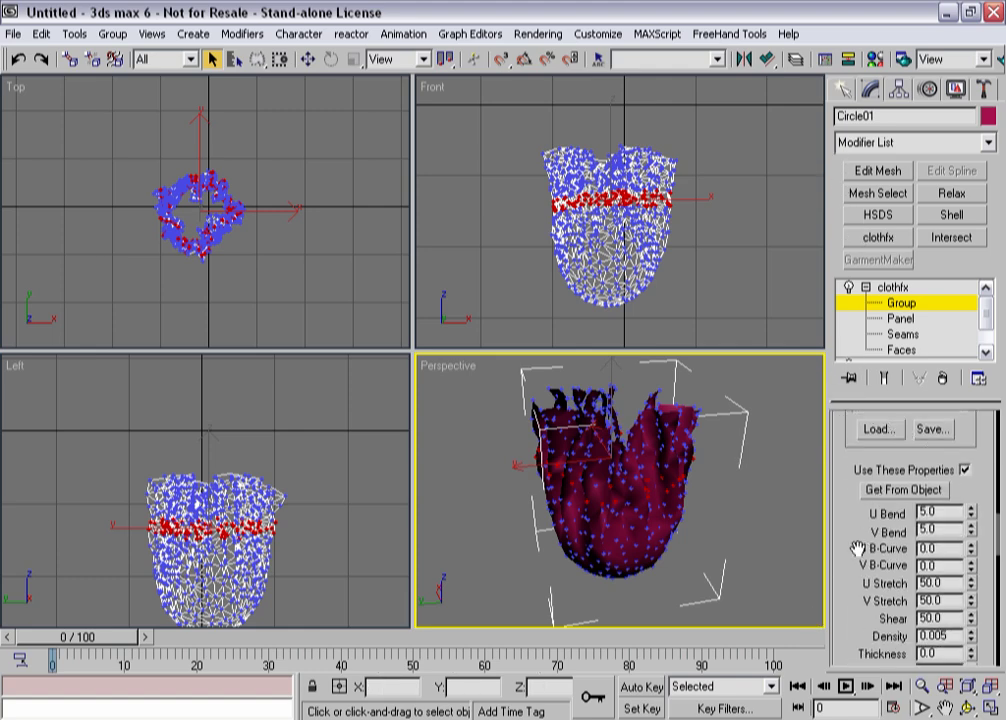
drag(858, 548, 826, 483)
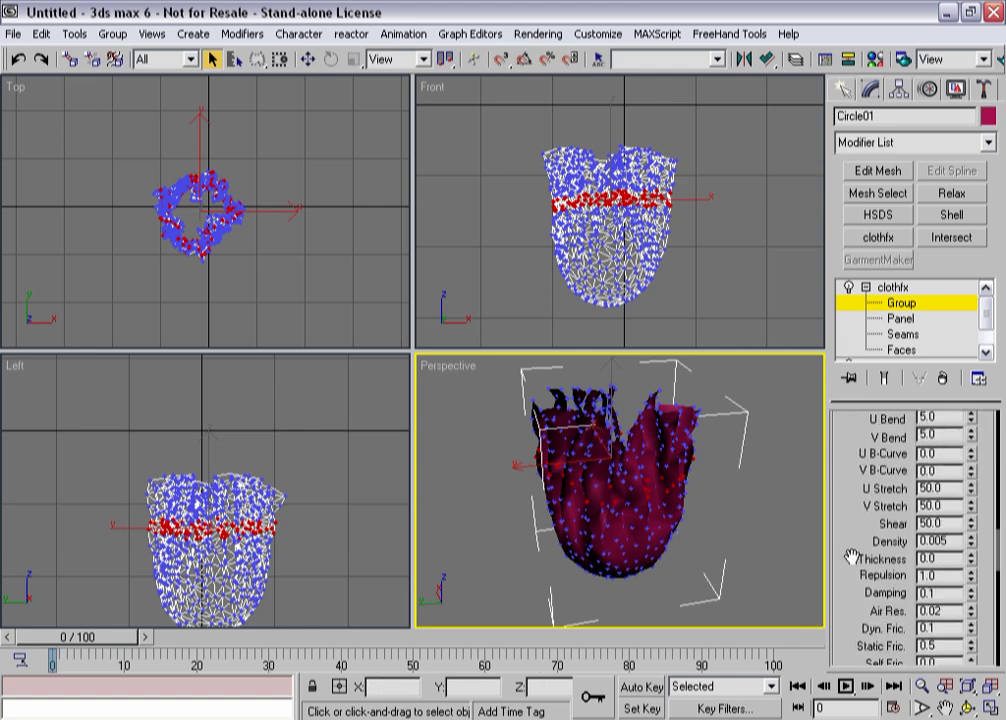
drag(850, 557, 824, 460)
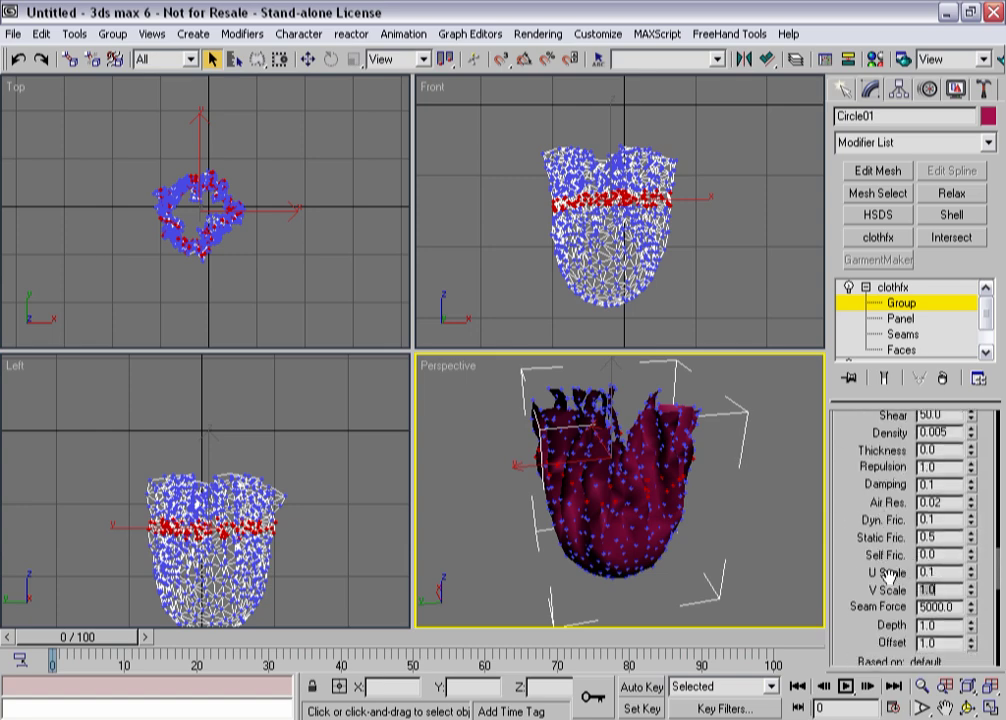
text(0.1)
key(Tab)
drag(856, 558, 858, 719)
scroll(867, 498, up, 5)
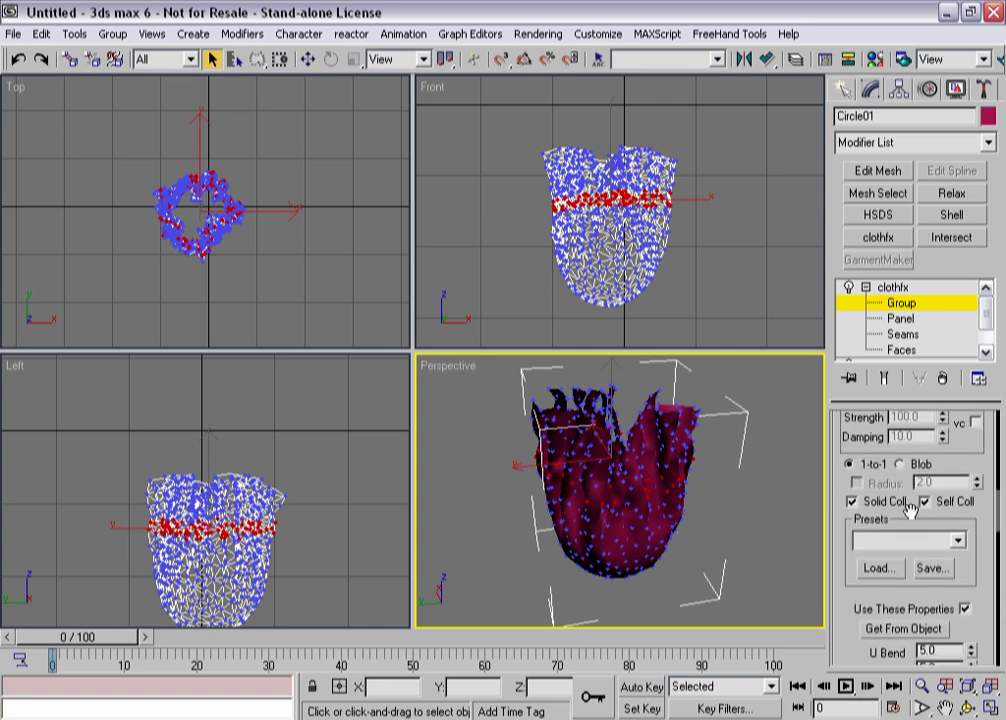
Turn off gravity at the clothfx top level and run a damped local simulation
click(893, 287)
drag(840, 540, 808, 191)
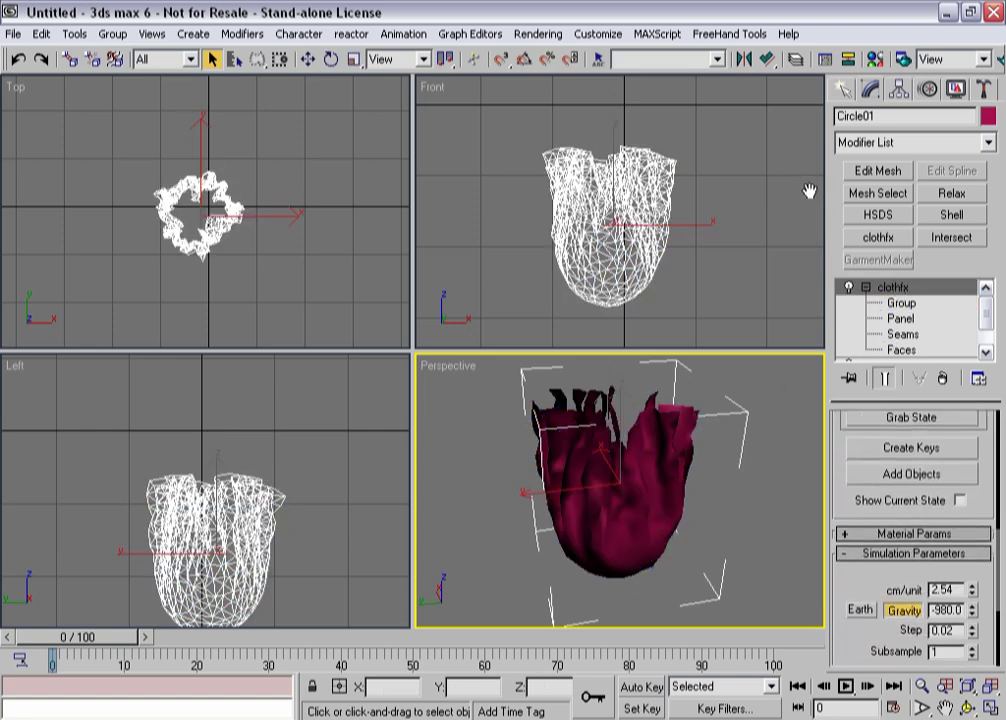
click(906, 610)
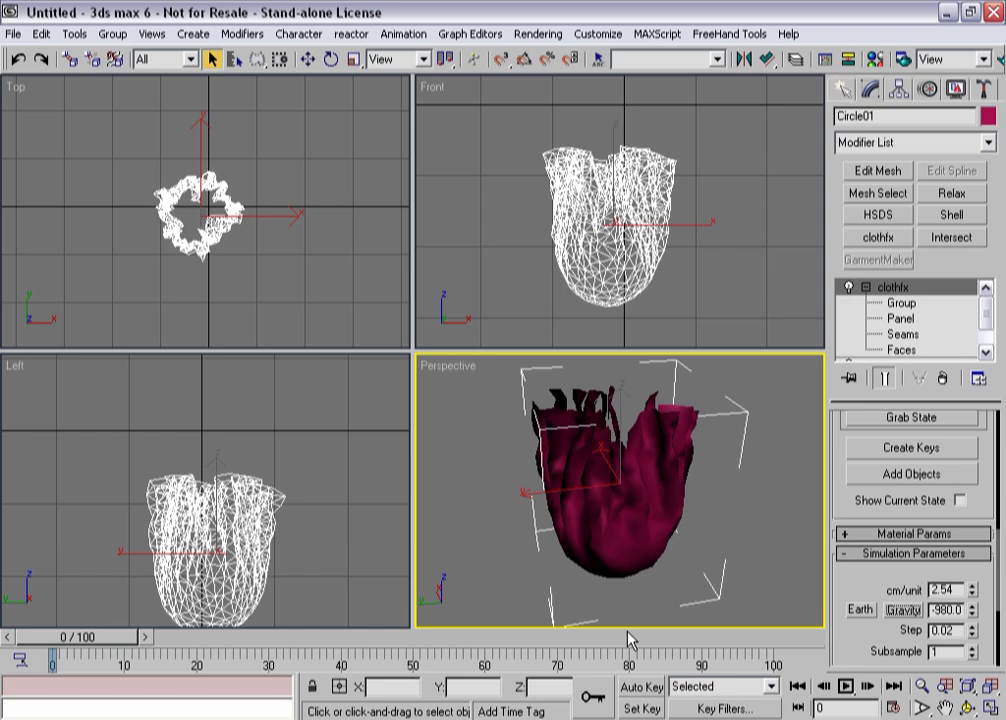
scroll(910, 500, up, 5)
drag(831, 465, 847, 478)
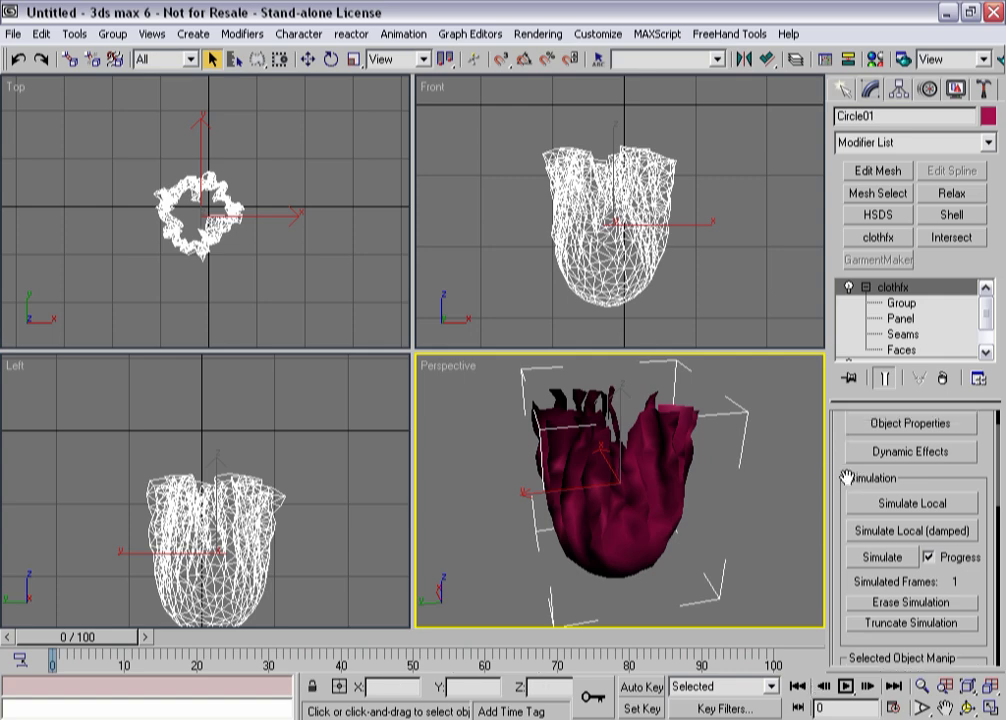
click(870, 535)
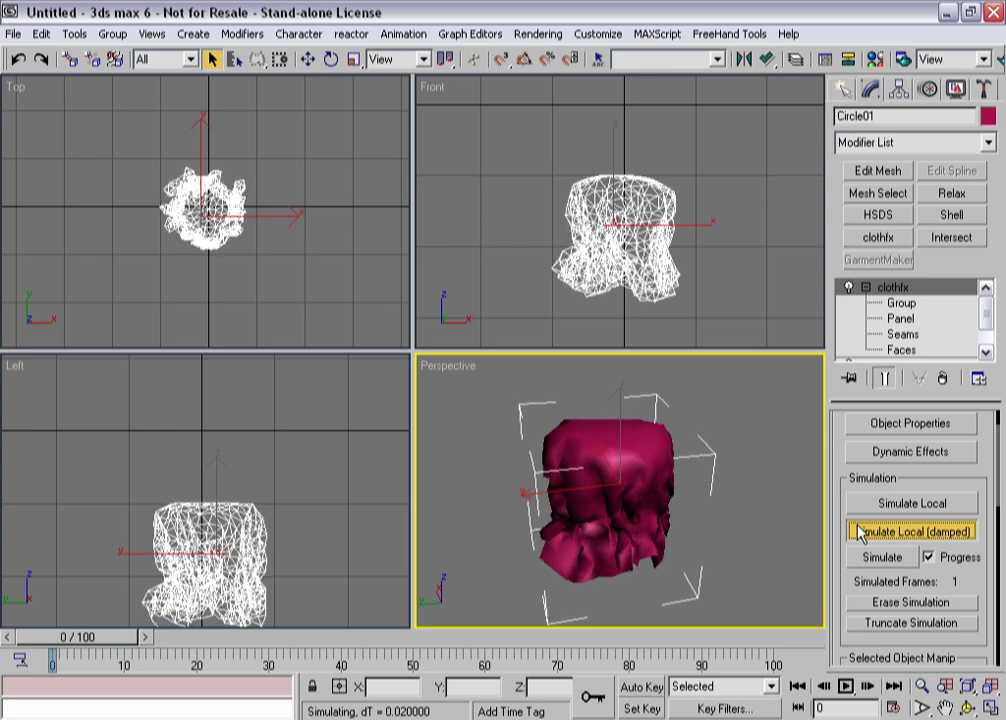
Stop the damped run, then run and stop an undamped local simulation
click(859, 533)
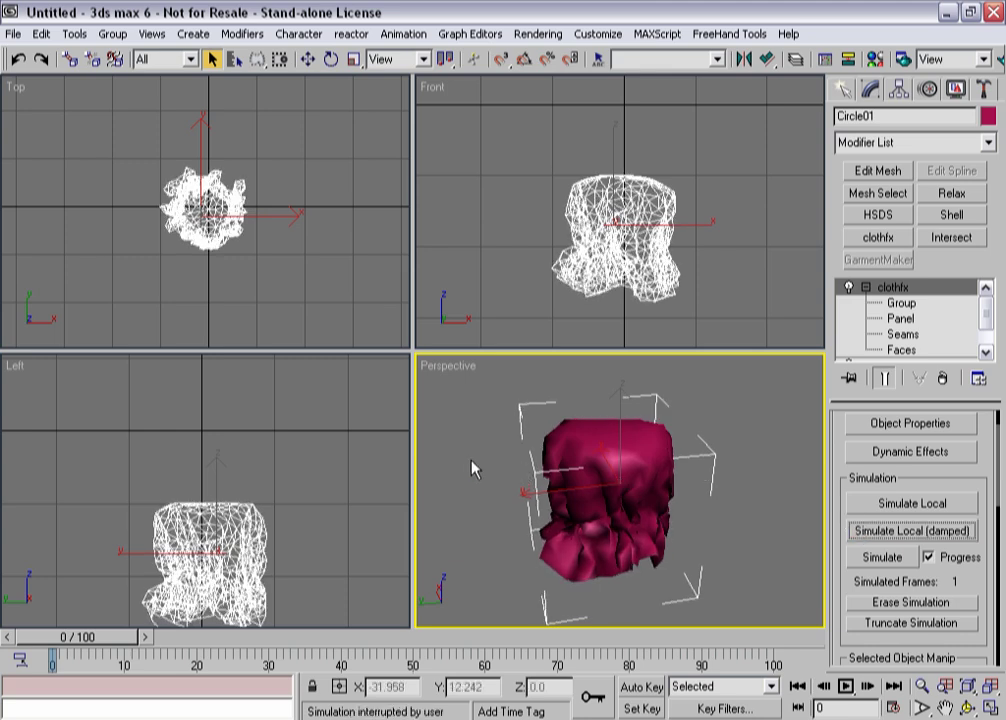
drag(838, 487, 831, 449)
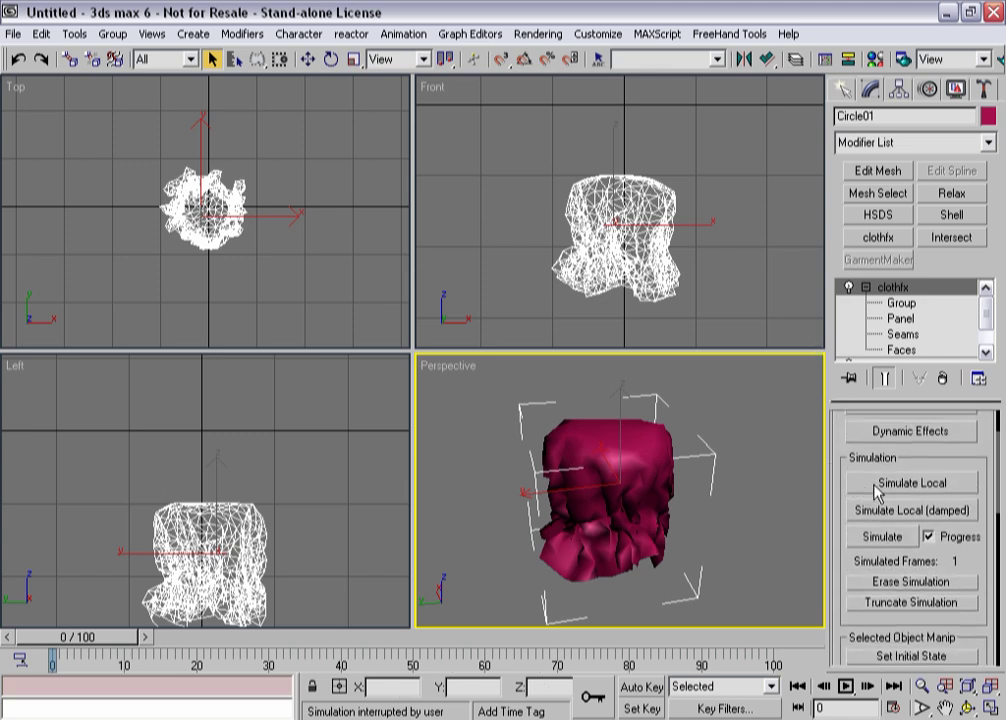
click(883, 485)
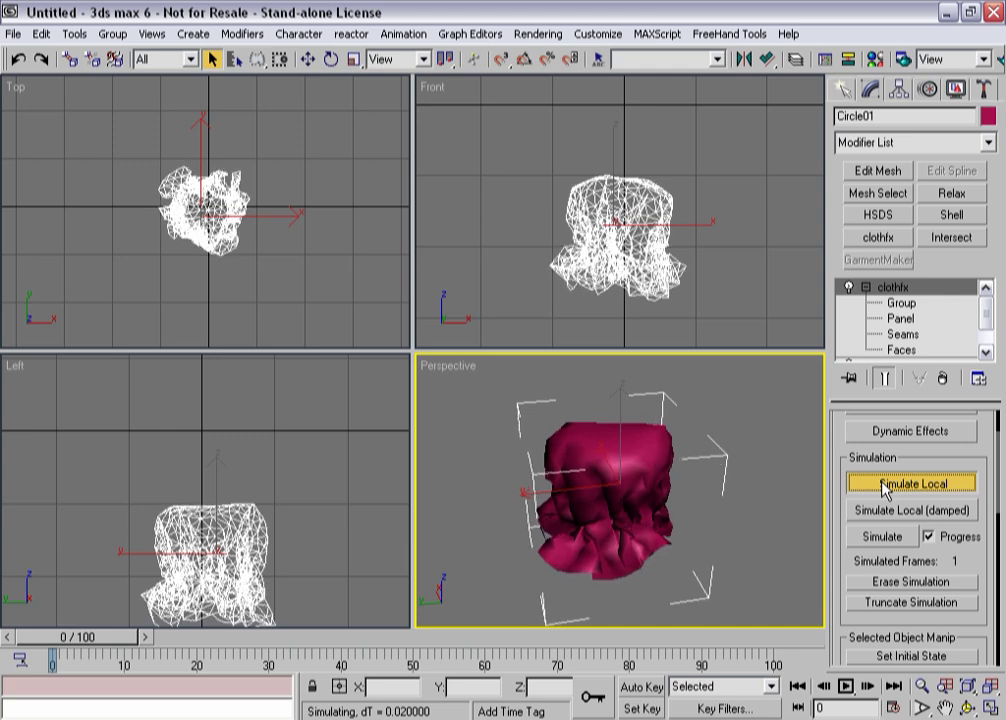
click(884, 487)
alt+middle_drag(606, 498, 540, 445)
Assign the first Material Editor slot to the bag and make it 2-Sided
click(876, 60)
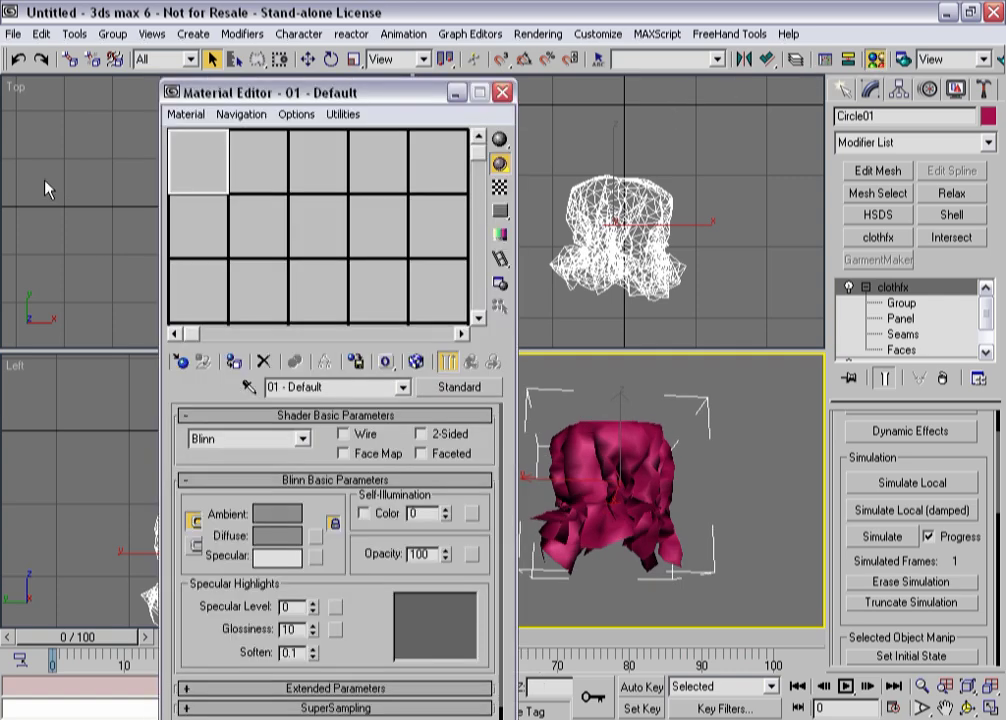
click(235, 362)
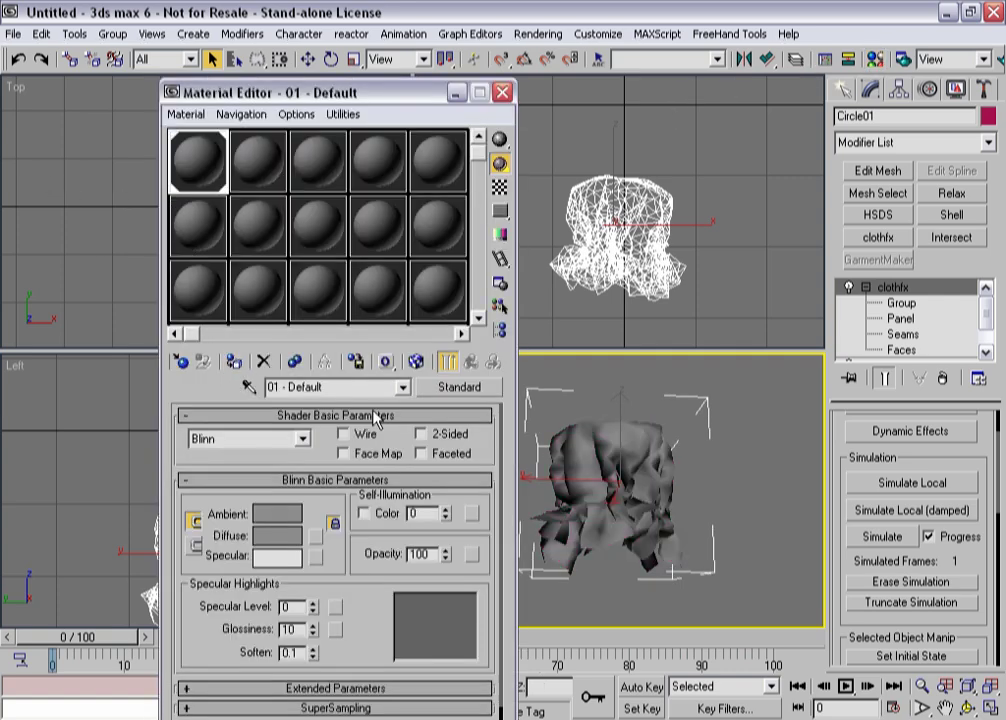
click(421, 434)
Set the diffuse colour to olive-tan (RGB 157, 139, 67) and close both windows
click(277, 535)
click(418, 157)
drag(558, 200, 557, 166)
drag(416, 158, 416, 205)
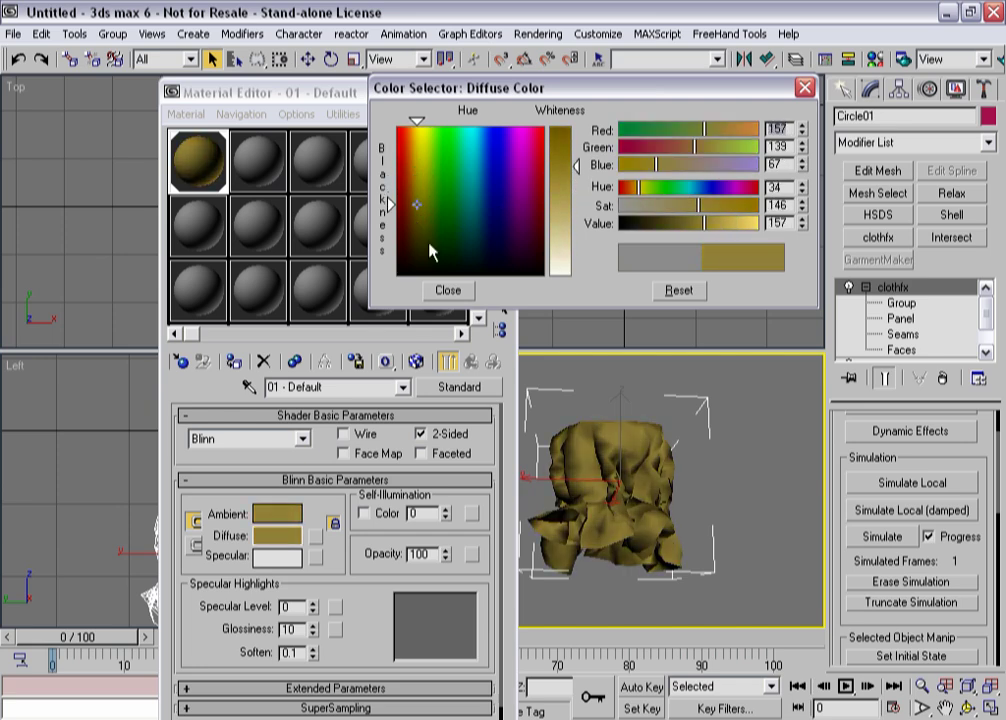
click(449, 297)
click(507, 92)
alt+middle_drag(558, 490, 563, 536)
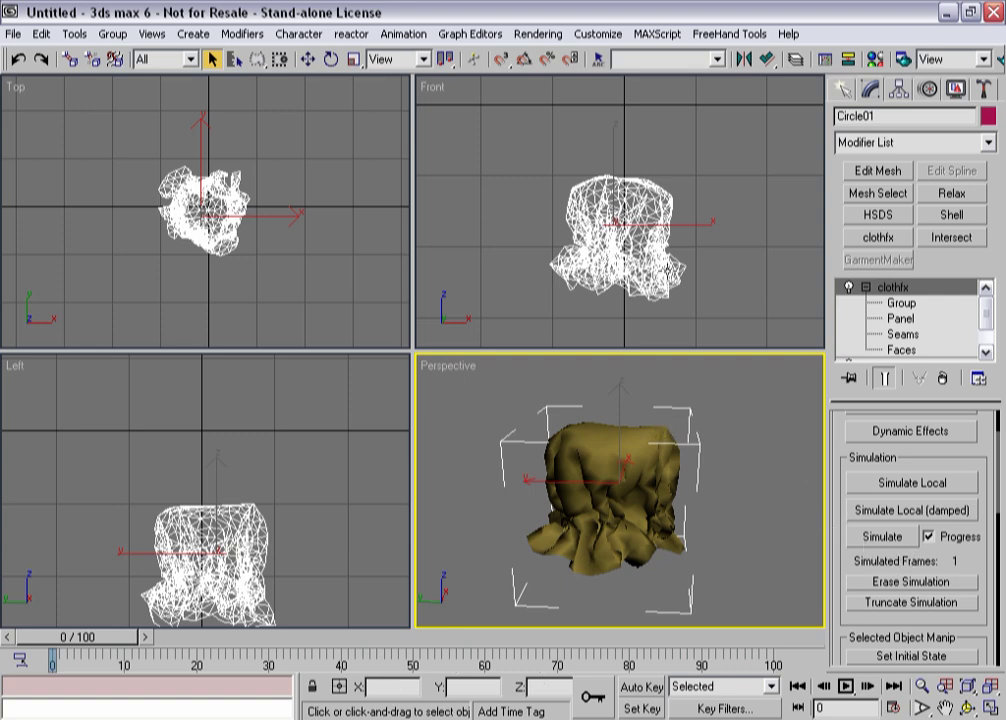
Rotate the bag 180° in the Front view so its ruffled opening faces up
right_click(485, 198)
right_click(602, 245)
click(638, 272)
drag(583, 161, 629, 99)
right_click(629, 99)
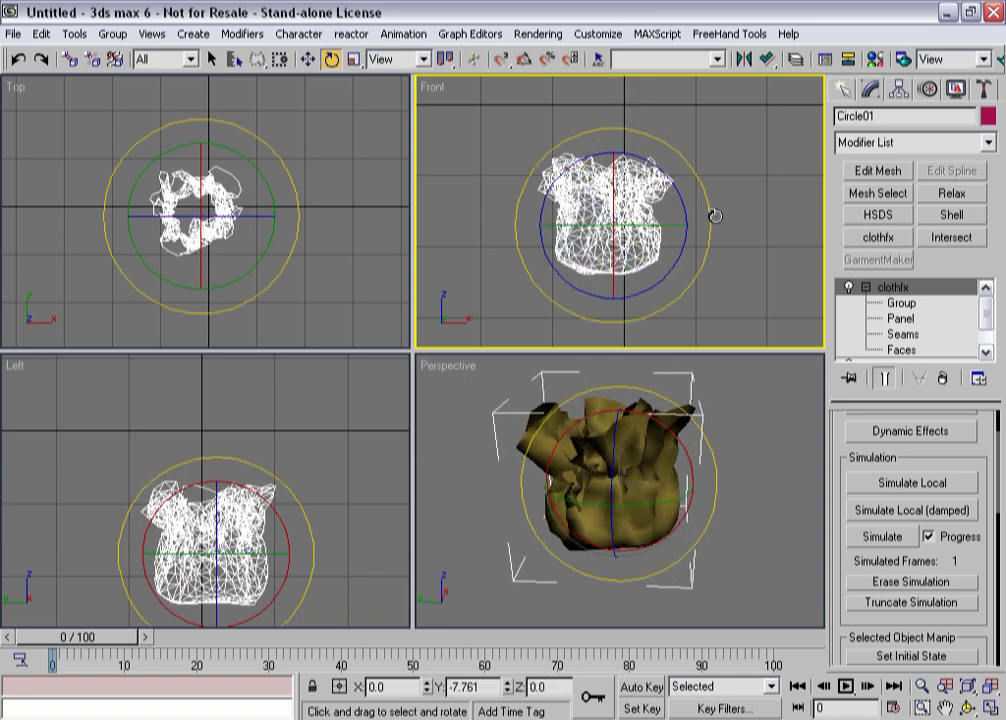
Scrub the time slider to preview later frames, then return to frame 0
scroll(851, 561, down, 1)
drag(851, 561, 838, 374)
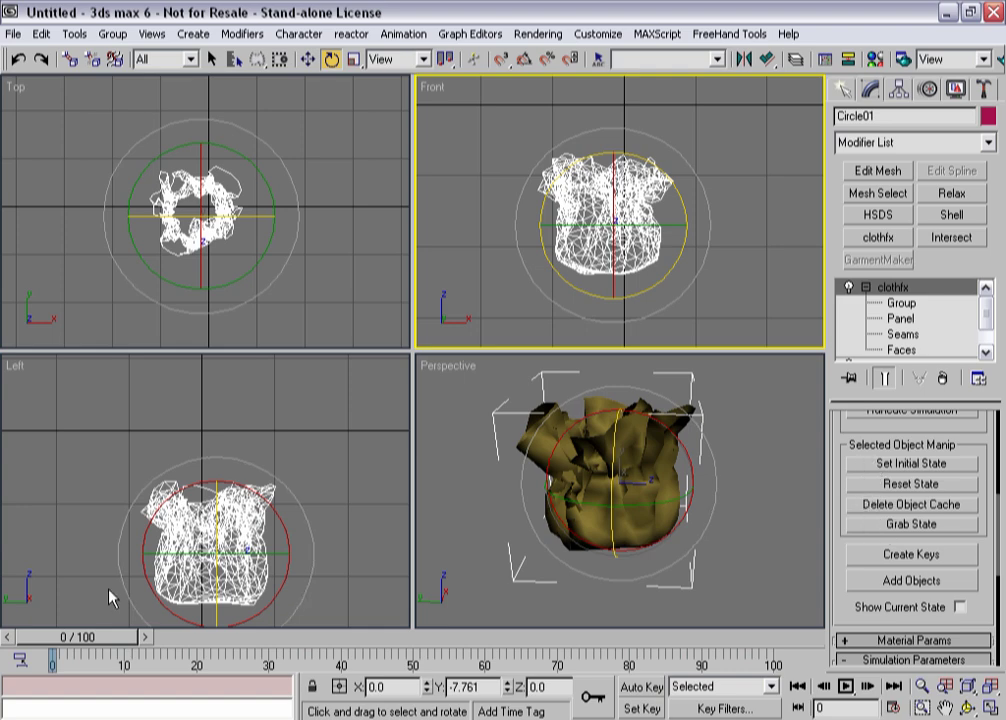
mouse_move(86, 636)
mouse_down()
mouse_move(172, 640)
mouse_move(92, 638)
mouse_up()
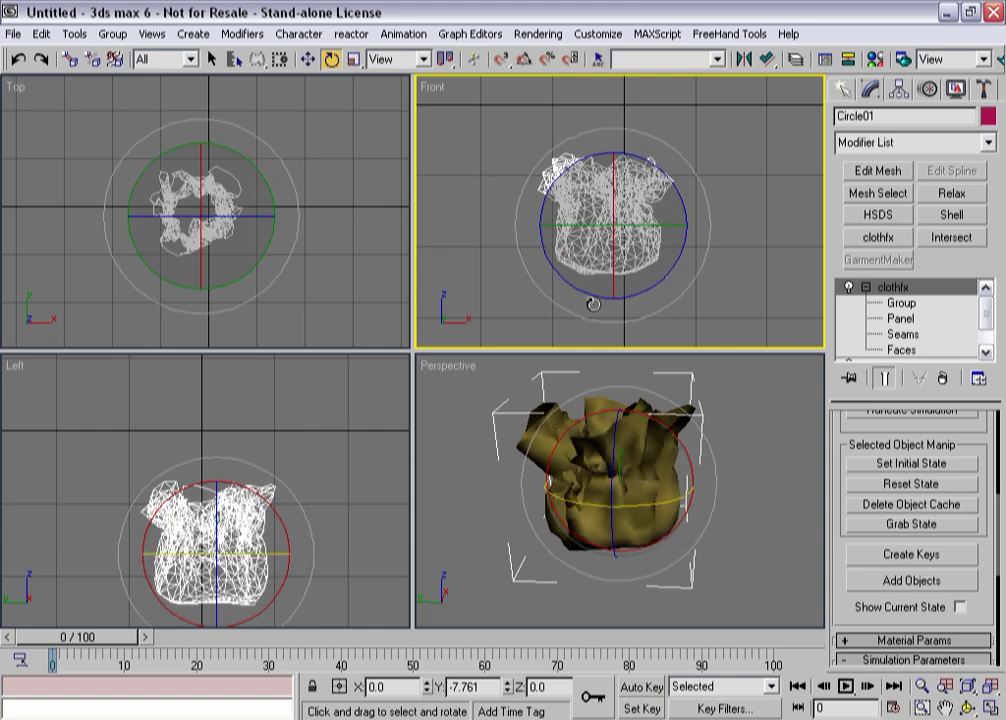
Create a small GeoSphere from Standard Primitives inside the lower part of the cloth bag
click(845, 90)
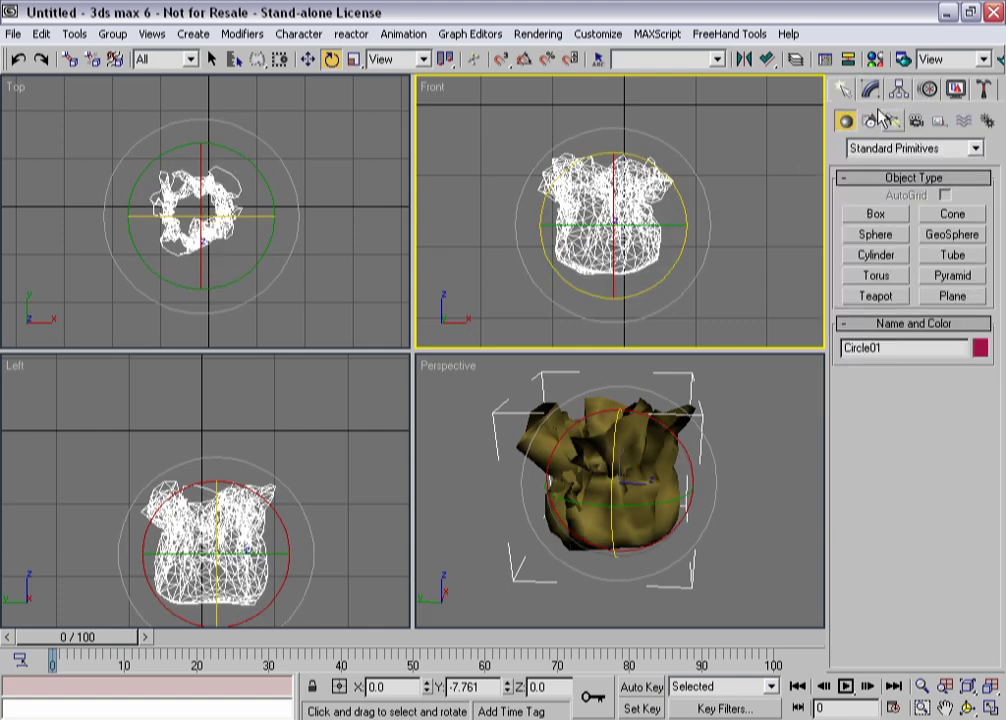
click(952, 236)
drag(580, 247, 627, 264)
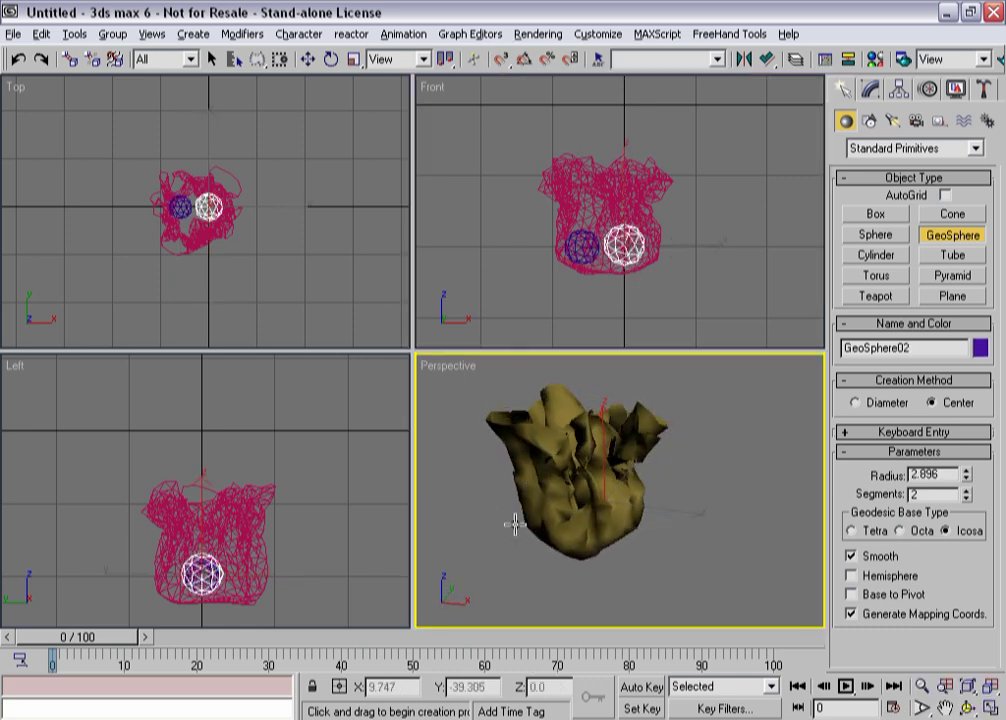